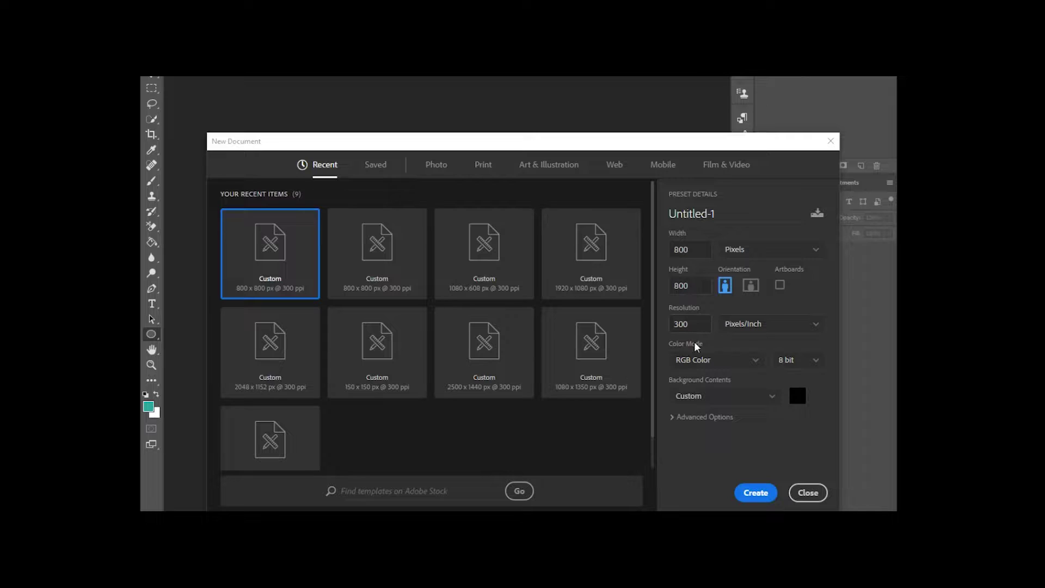
# Step: Set the new document's custom background colour to white
pyautogui.click(801, 399)
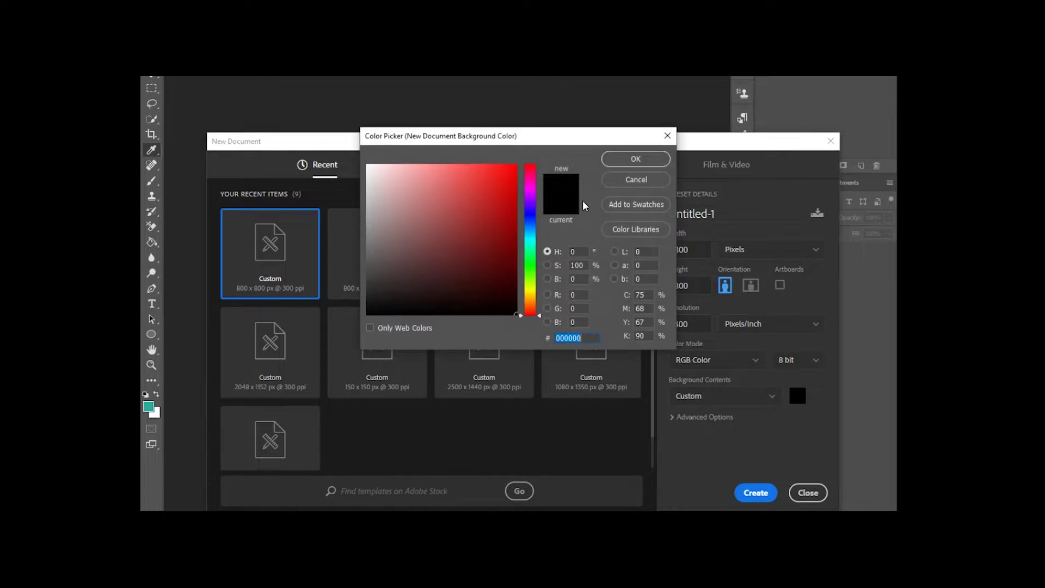
pyautogui.moveTo(489, 216); pyautogui.dragTo(366, 165)
pyautogui.click(623, 159)
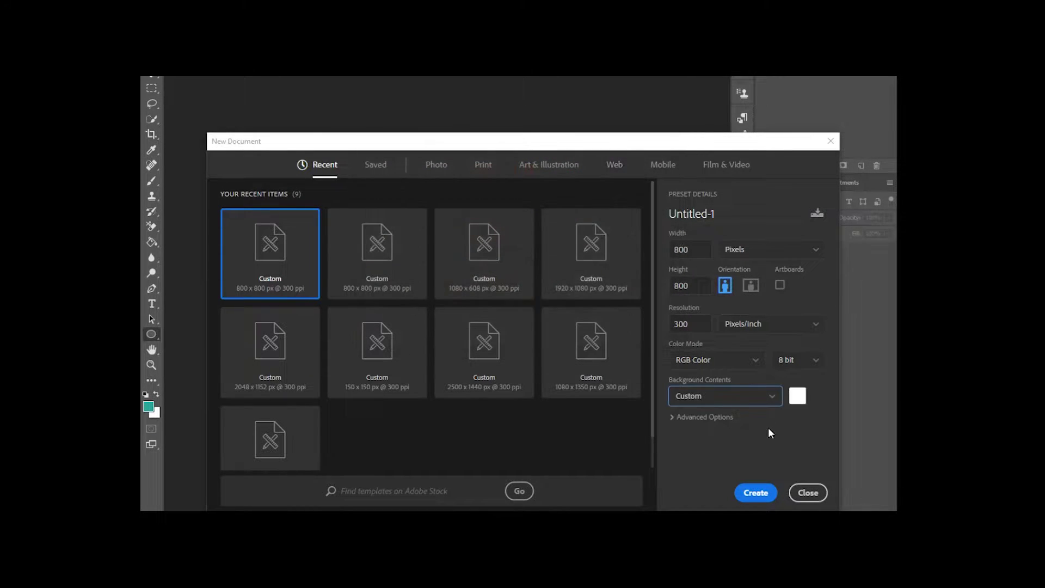
# Step: Set the background colour to red ad2b2b and create the 800 × 800 px document at 300 pixels/inch
pyautogui.click(798, 396)
pyautogui.click(479, 212)
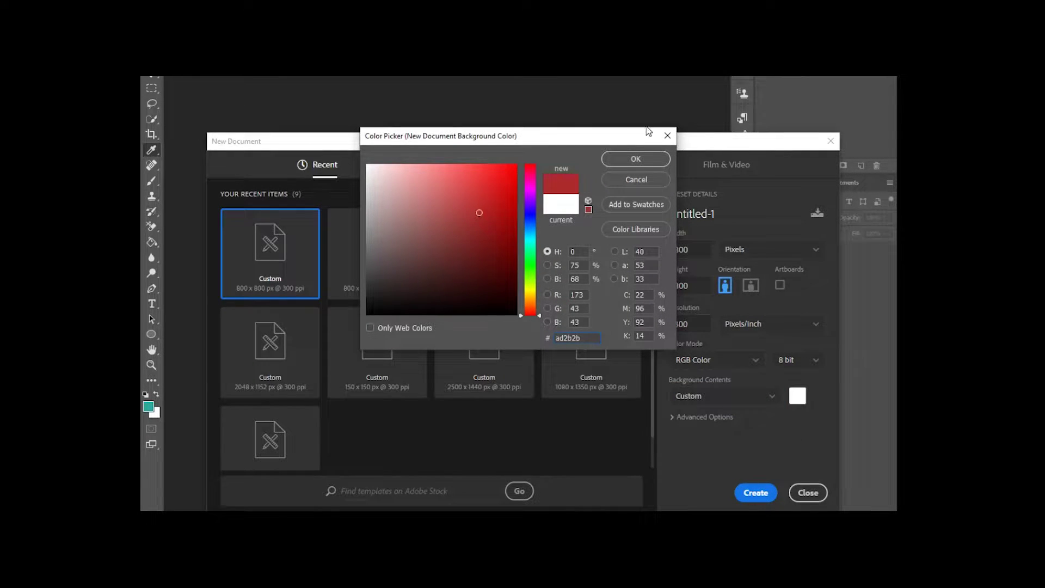
pyautogui.click(640, 158)
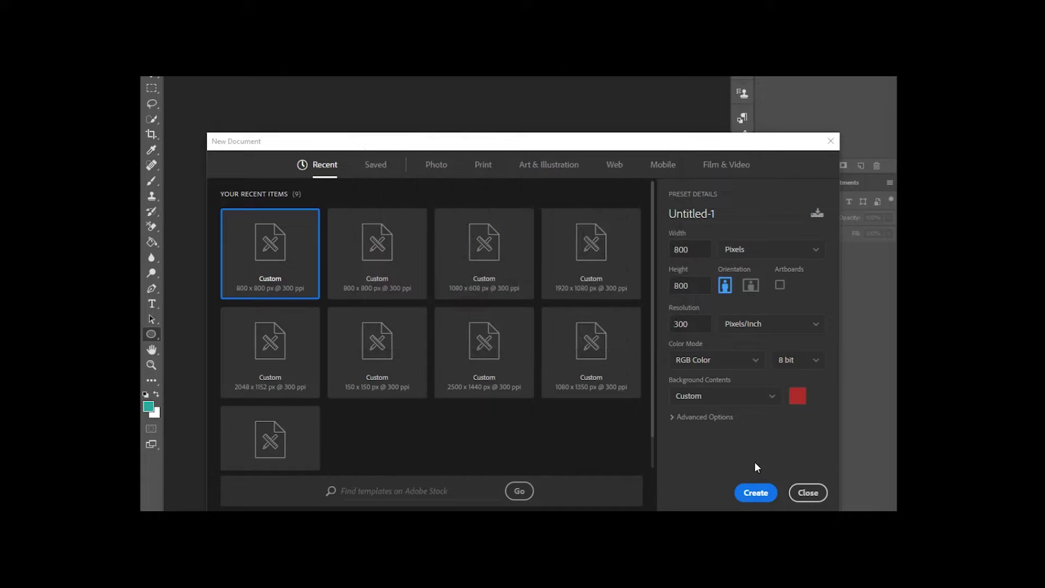
pyautogui.click(762, 493)
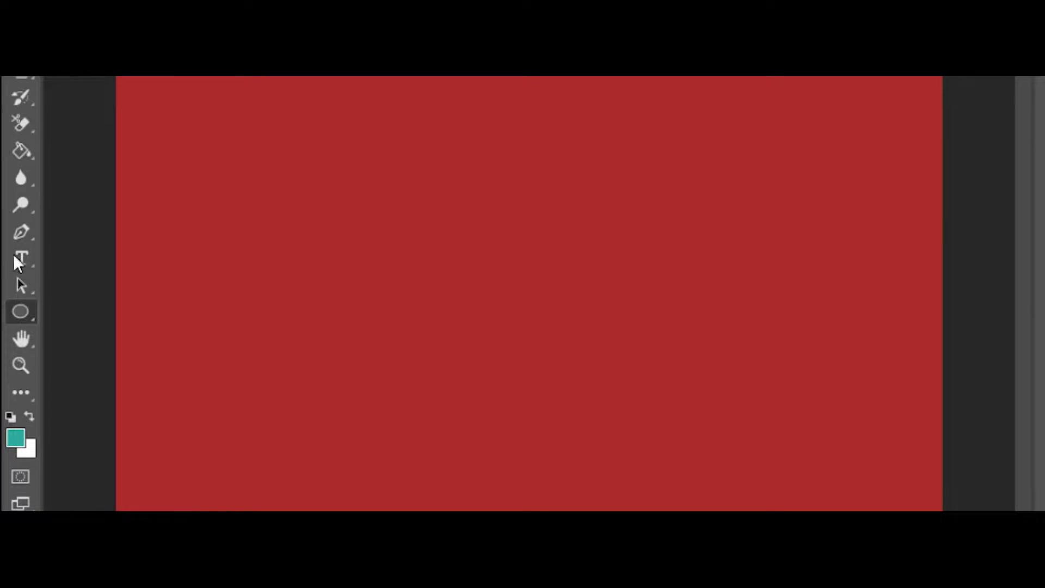
# Step: Add a point text on the red canvas with the designer's four-letter nickname in capitals
pyautogui.click(20, 258)
pyautogui.click(393, 322)
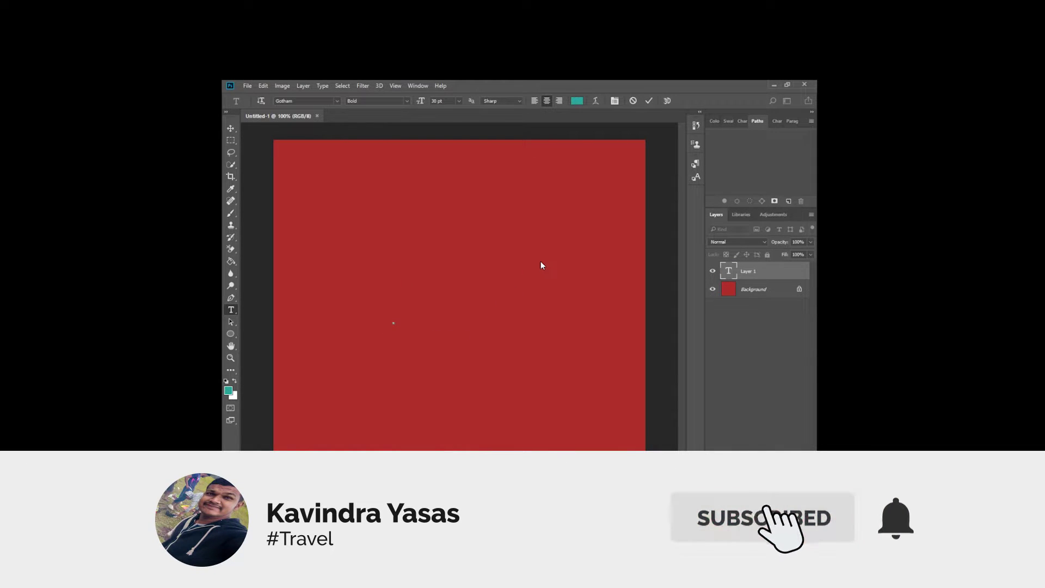
pyautogui.write('KA')
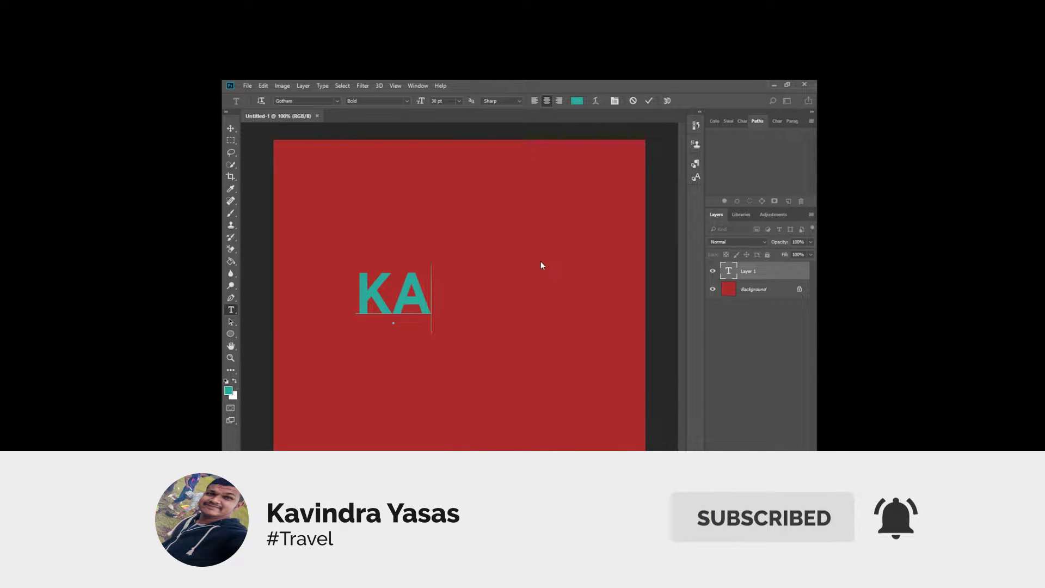
pyautogui.write('VI')
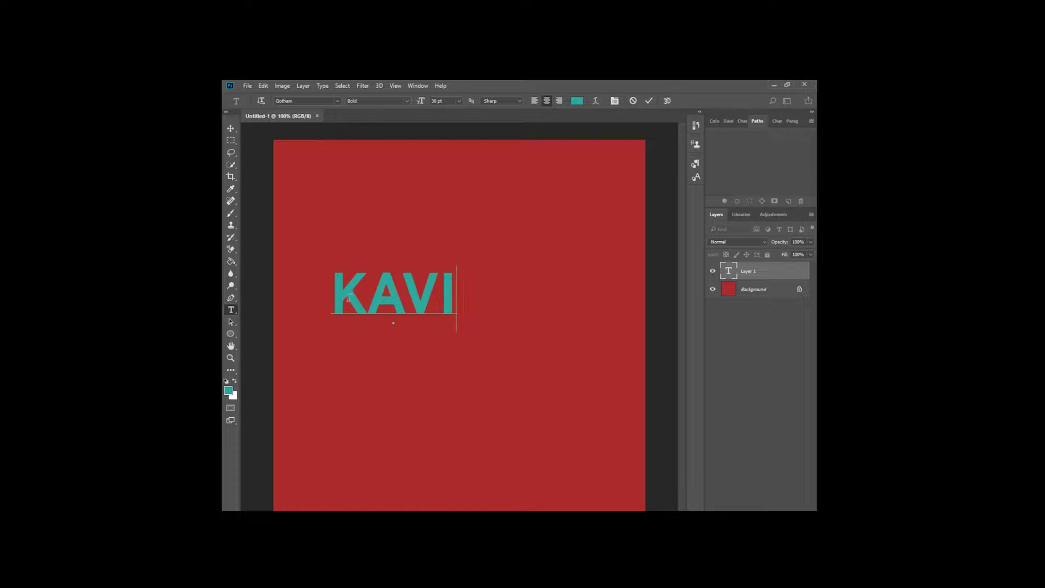
# Step: Recolour the whole name text to white and commit the text edit
pyautogui.press('Home')
pyautogui.hotkey('shift', 'End')
pyautogui.click(578, 99)
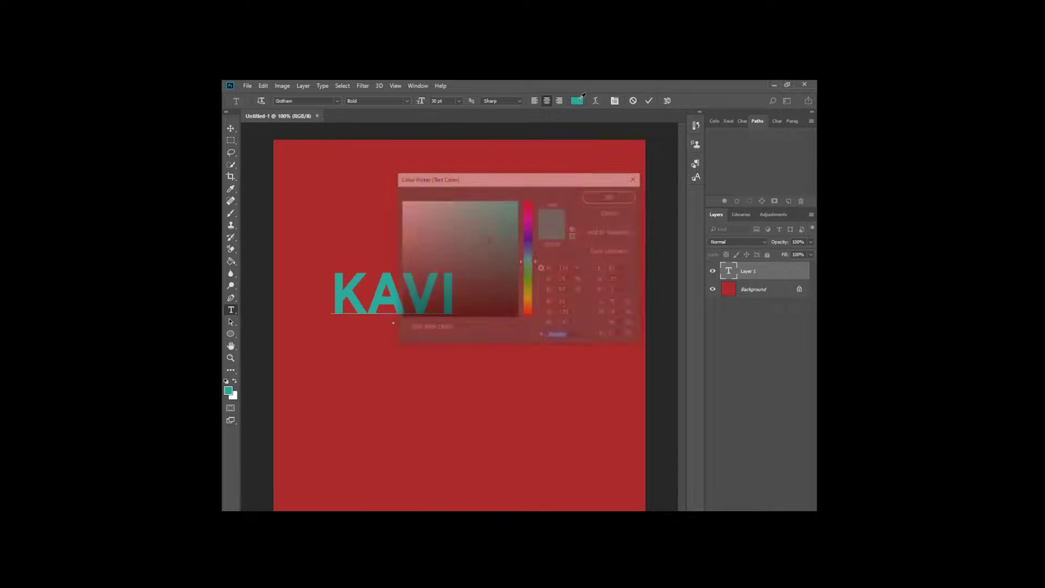
pyautogui.moveTo(443, 202); pyautogui.dragTo(268, 157)
pyautogui.click(614, 197)
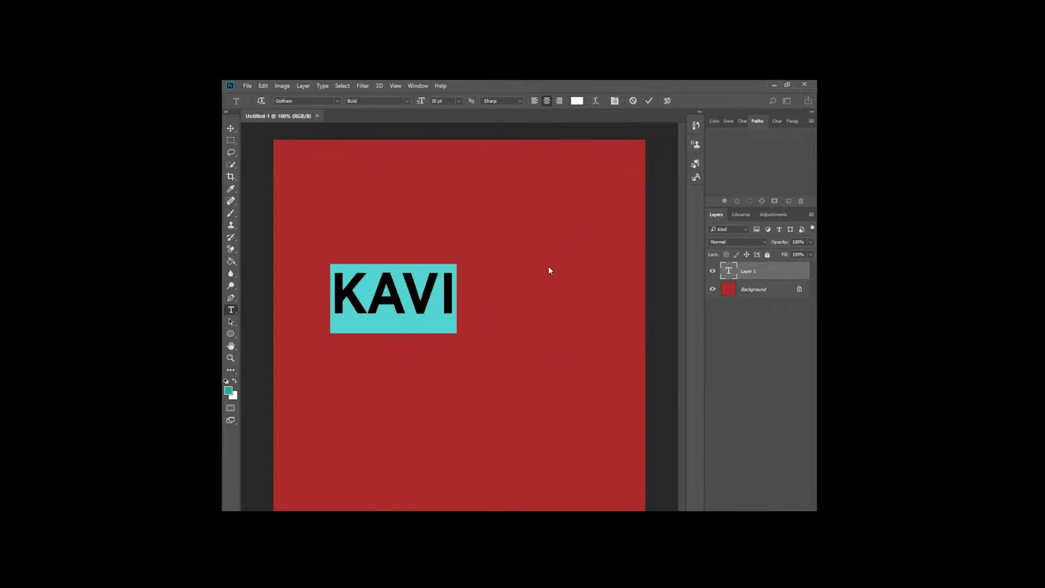
pyautogui.click(231, 129)
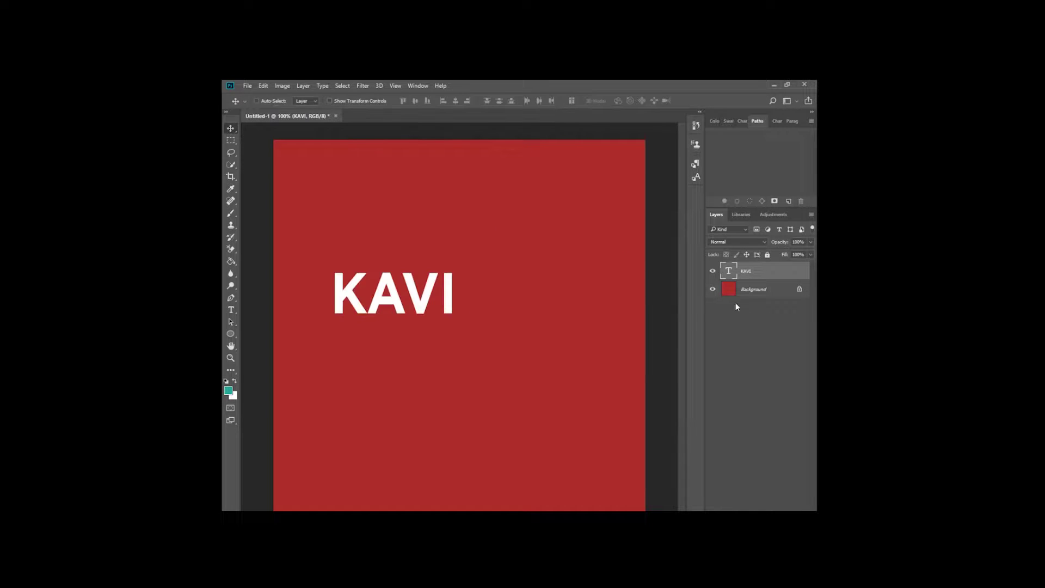
# Step: Centre the name text horizontally and vertically on the Background layer, leaving both layers deselected
pyautogui.keyDown('shift'); pyautogui.click(763, 295); pyautogui.keyUp('shift')
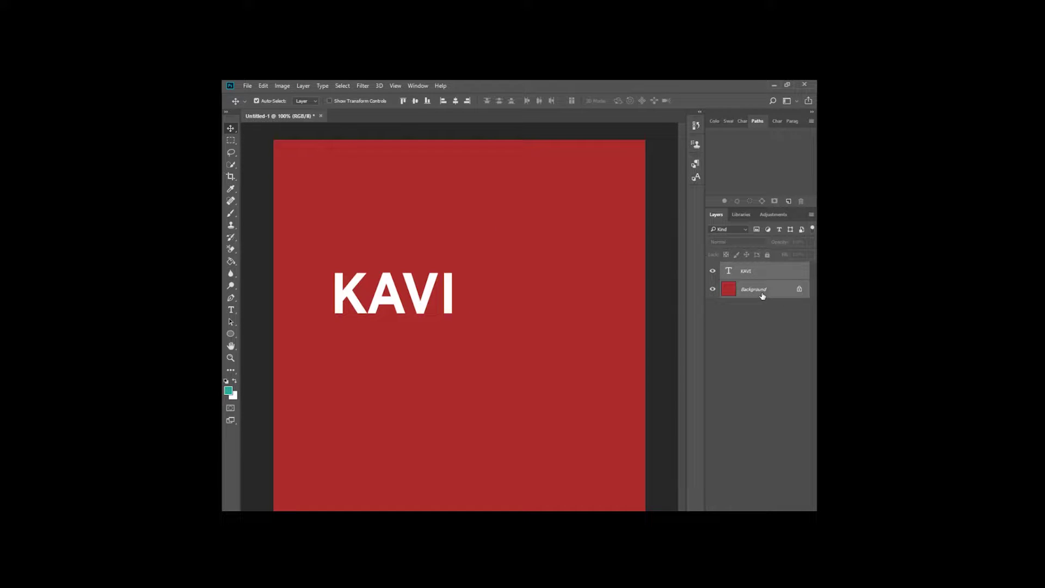
pyautogui.click(455, 101)
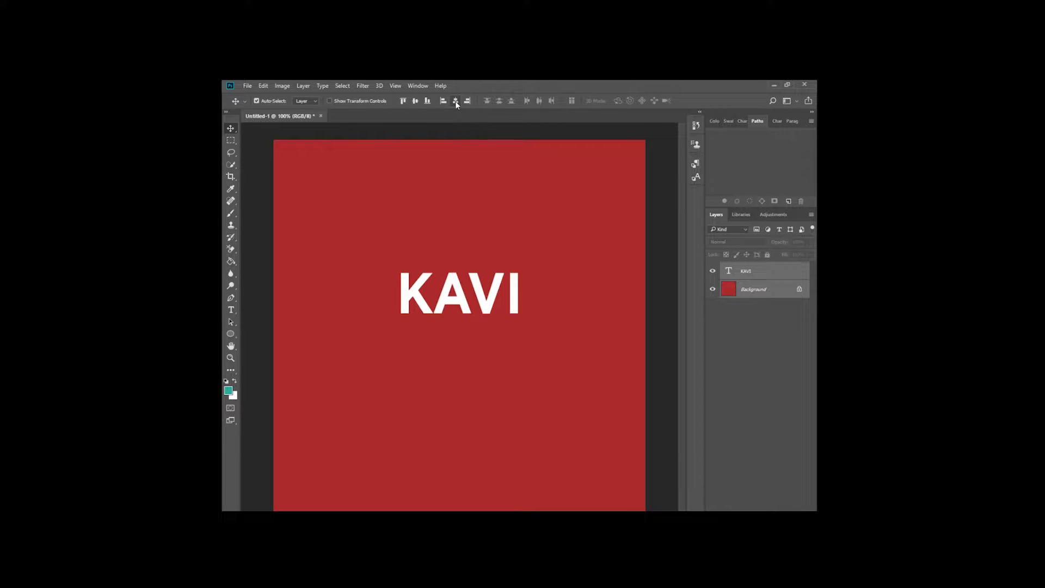
pyautogui.click(415, 101)
pyautogui.click(543, 263)
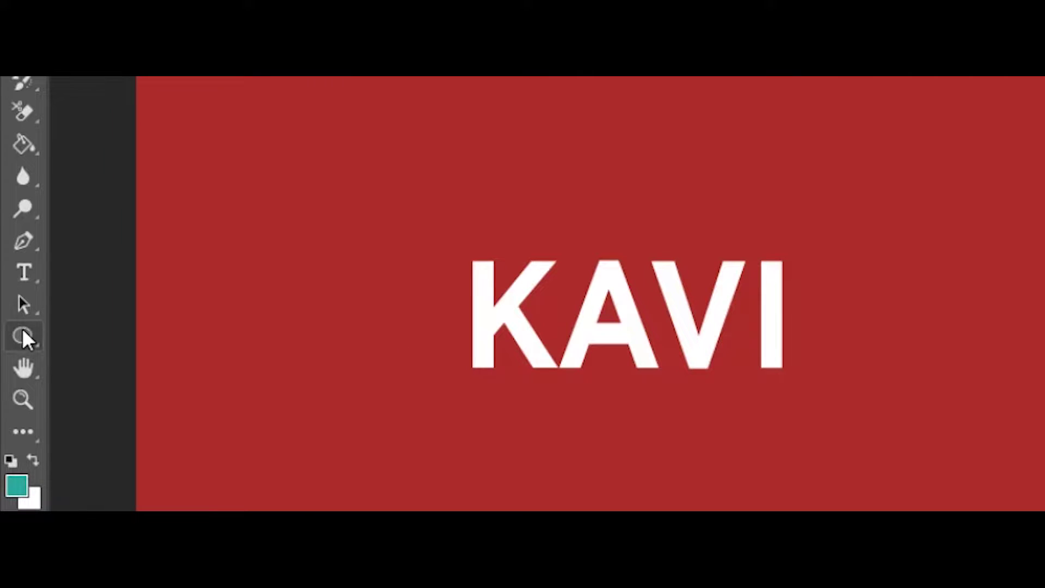
# Step: Set up the Ellipse tool in Shape mode with no fill and a white stroke
pyautogui.rightClick(22, 334)
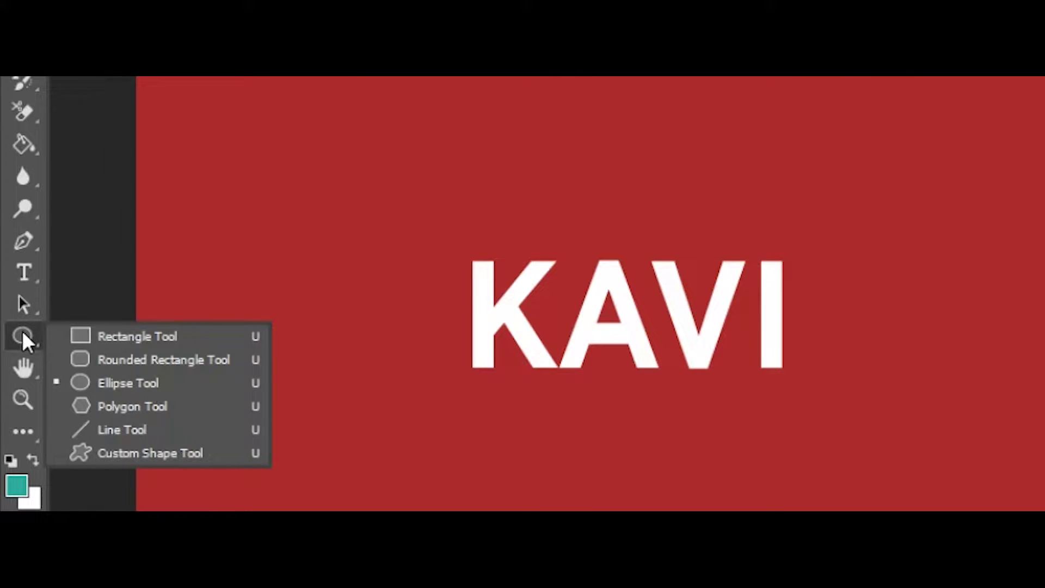
pyautogui.click(94, 382)
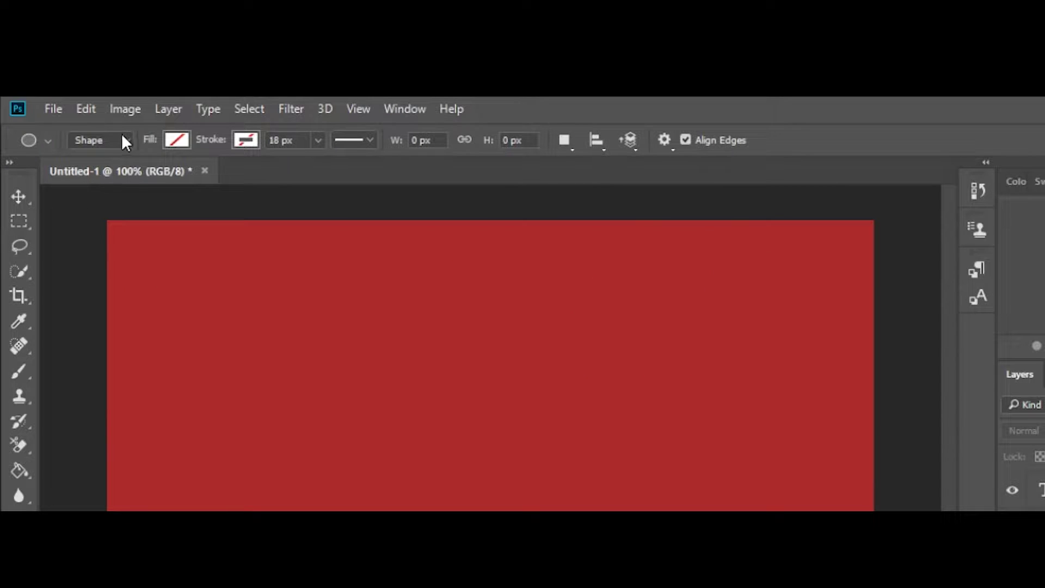
pyautogui.click(123, 140)
pyautogui.click(112, 162)
pyautogui.click(177, 140)
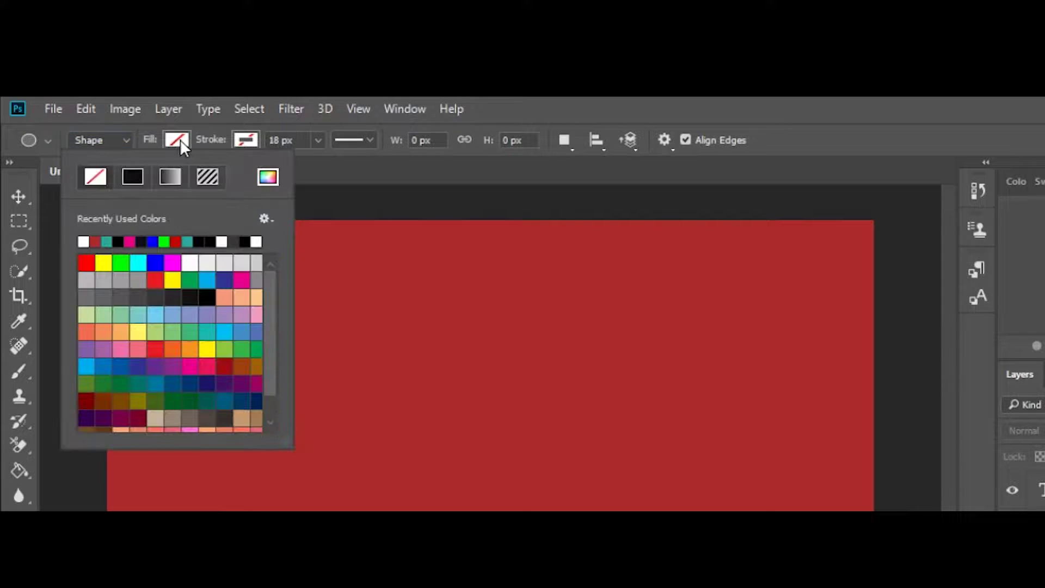
pyautogui.click(180, 139)
pyautogui.click(245, 140)
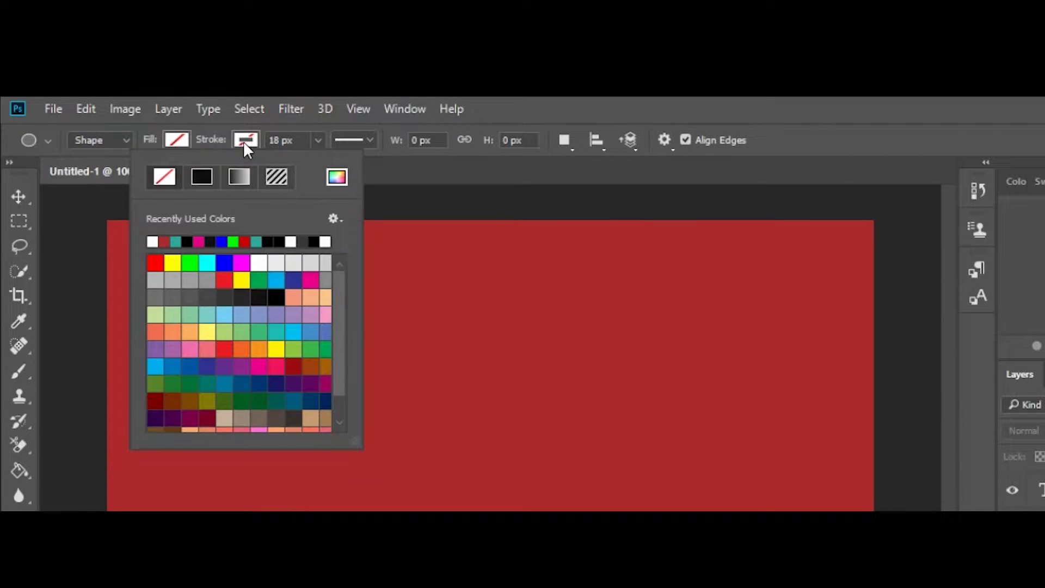
pyautogui.click(152, 241)
pyautogui.click(329, 499)
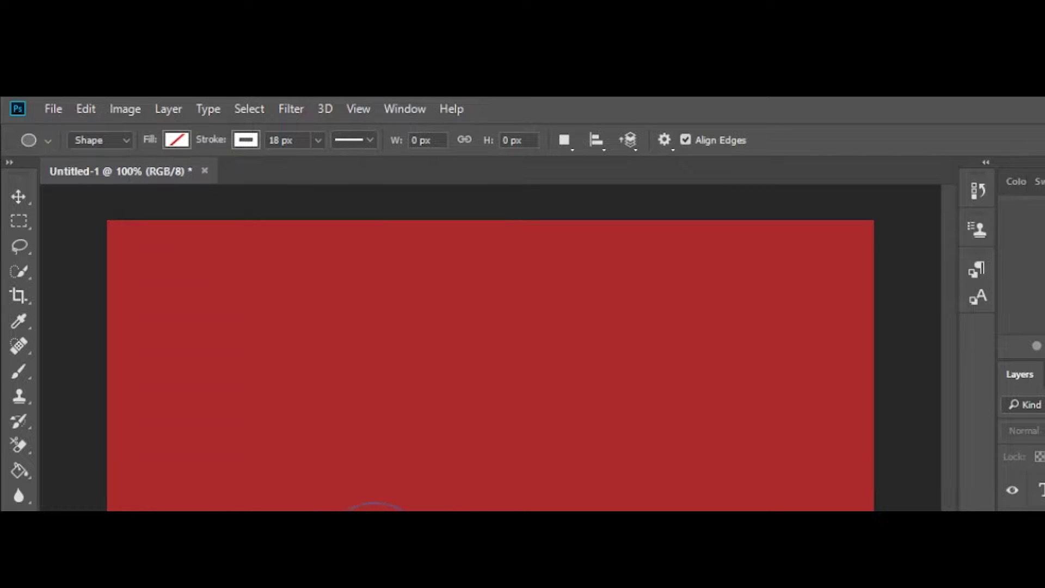
# Step: Draw an ellipse of about 343 × 248 px around the name text and move it so it is centred on the text
pyautogui.moveTo(360, 289); pyautogui.dragTo(541, 420)
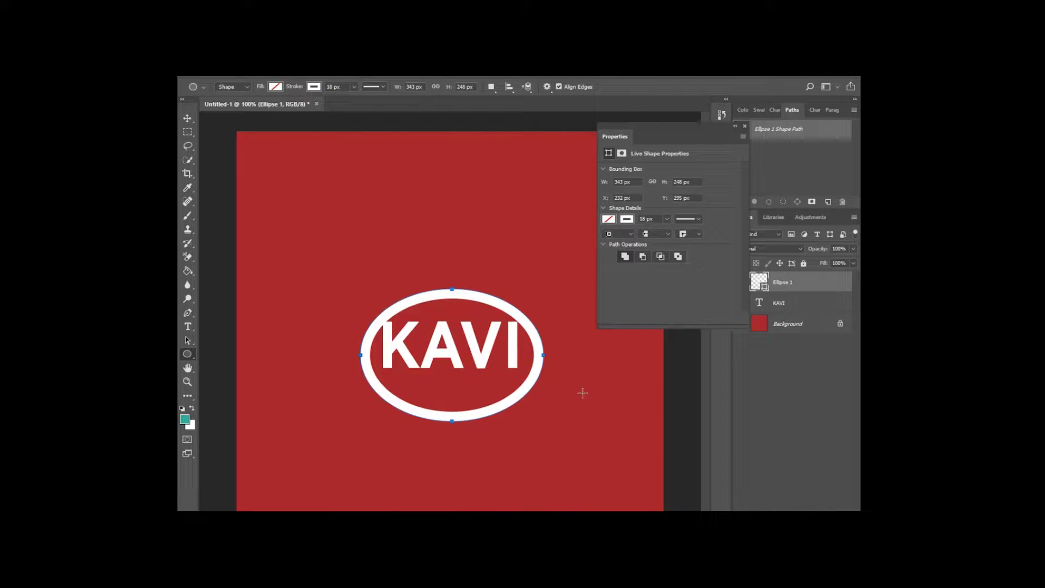
pyautogui.click(734, 131)
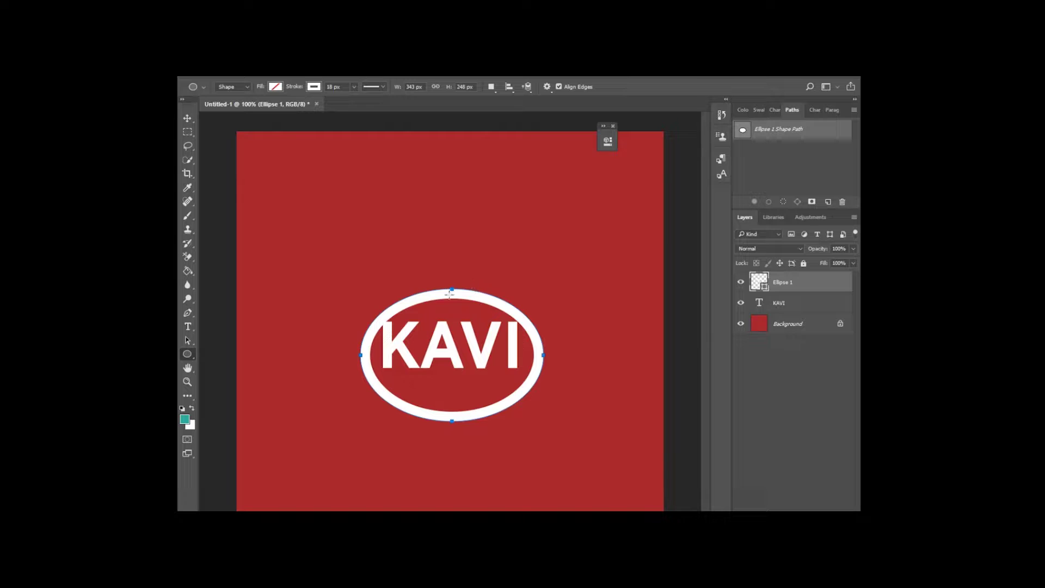
pyautogui.click(188, 119)
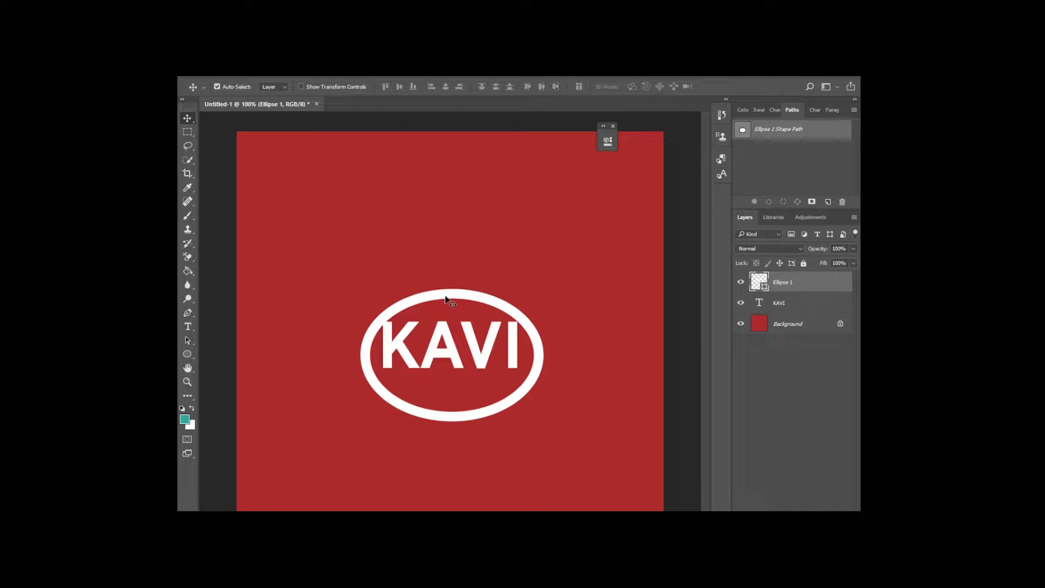
pyautogui.moveTo(448, 298)
pyautogui.mouseDown()
pyautogui.moveTo(450, 288)
pyautogui.moveTo(441, 292)
pyautogui.mouseUp()
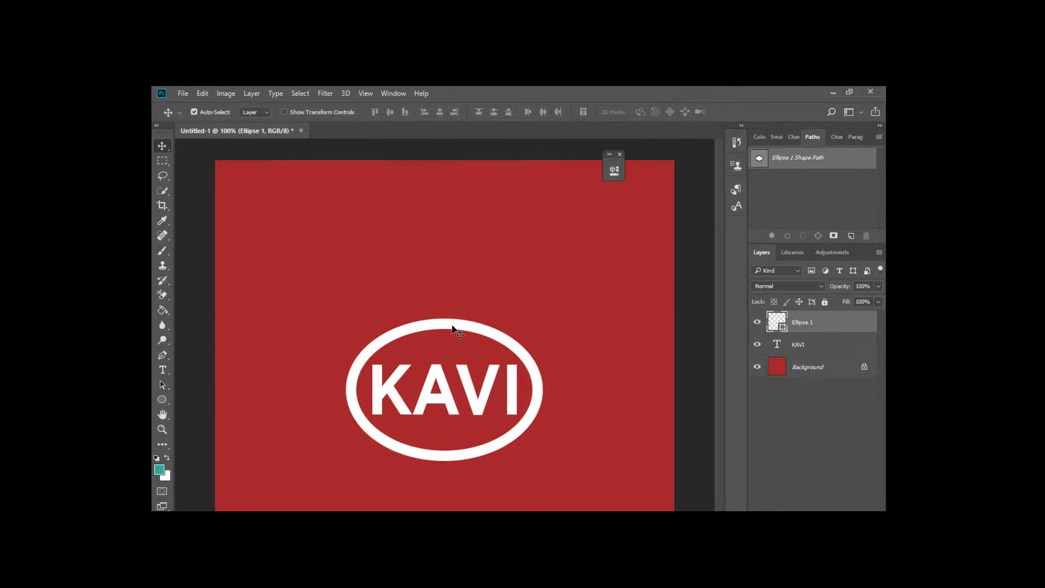
# Step: Stretch the ellipse vertically to about 161% of its height and recentre it around the text with Free Transform
pyautogui.hotkey('ctrl', 't')
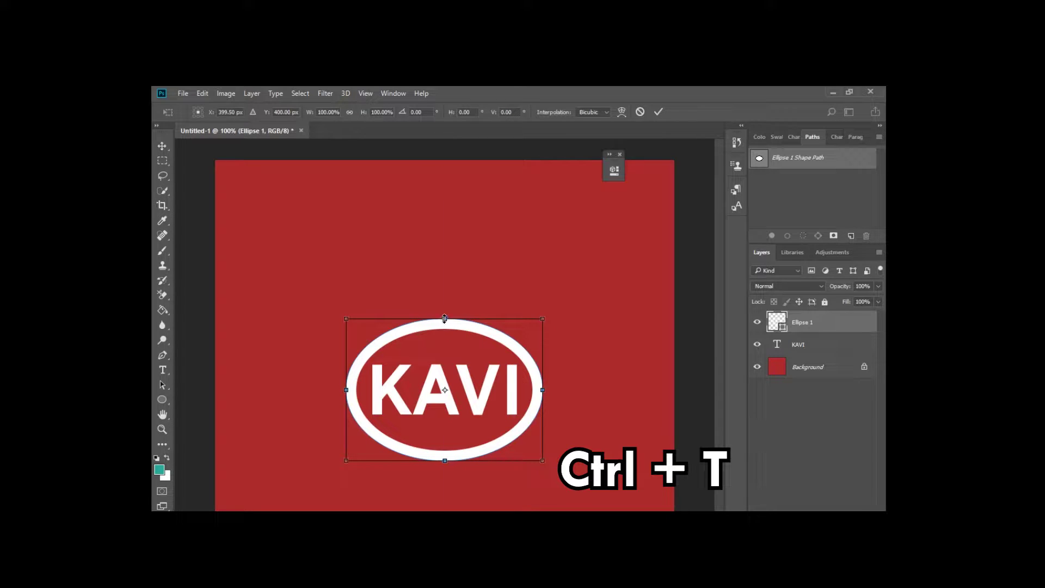
pyautogui.moveTo(445, 318); pyautogui.dragTo(445, 263)
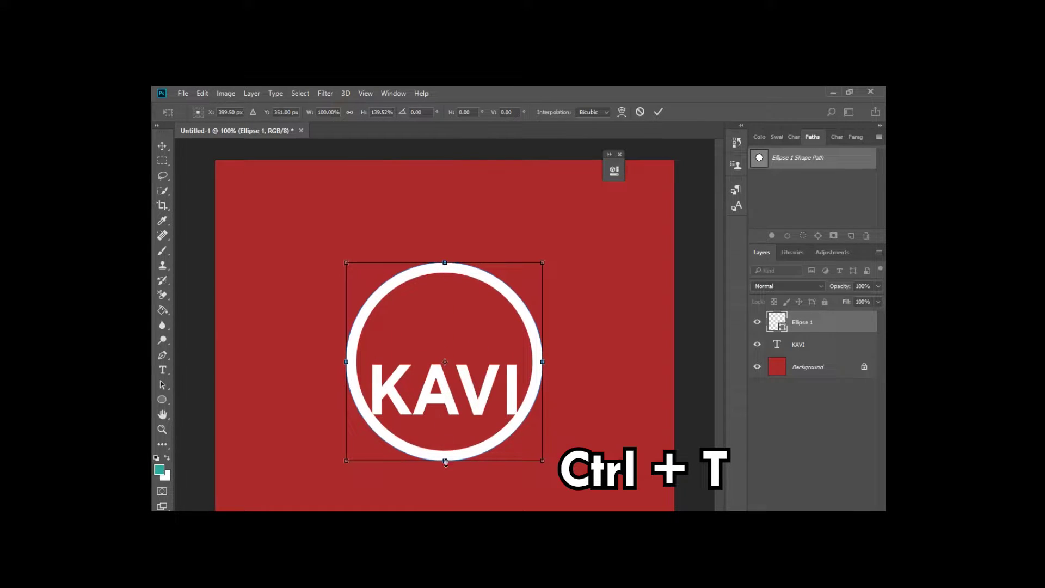
pyautogui.moveTo(445, 461); pyautogui.dragTo(445, 491)
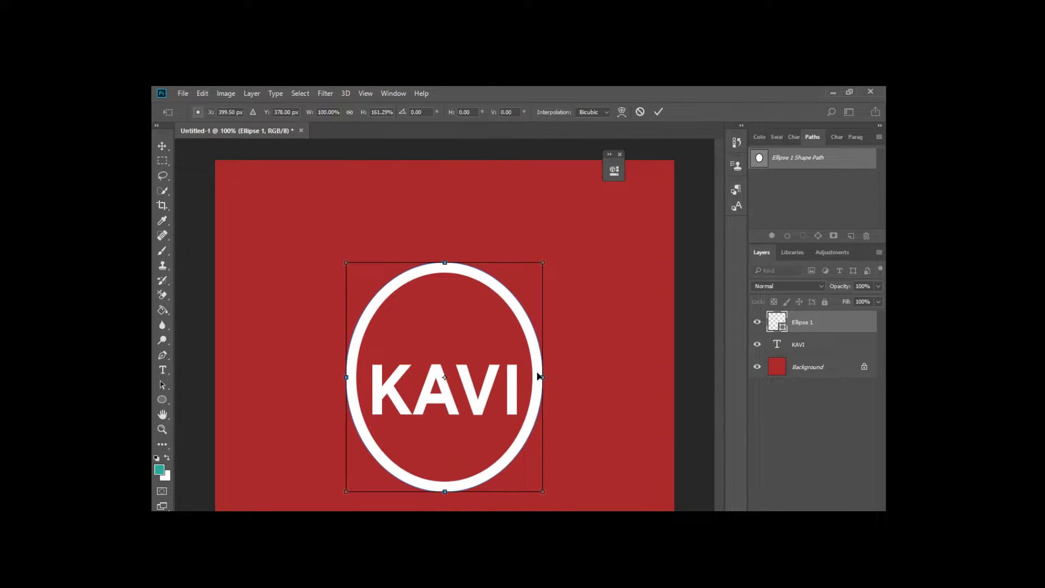
pyautogui.moveTo(475, 387)
pyautogui.mouseDown()
pyautogui.moveTo(476, 377)
pyautogui.moveTo(477, 400)
pyautogui.mouseUp()
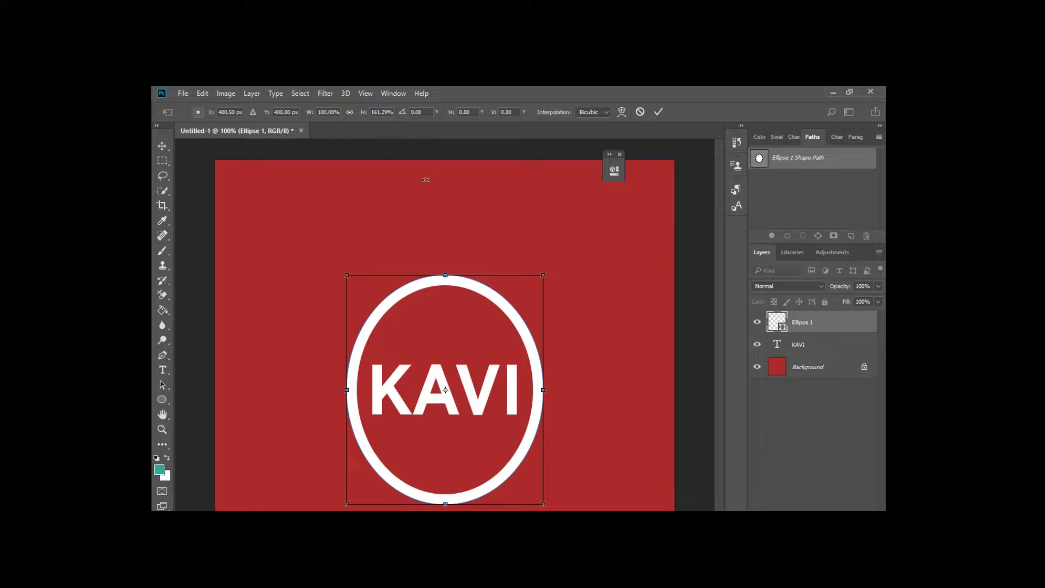
pyautogui.click(658, 112)
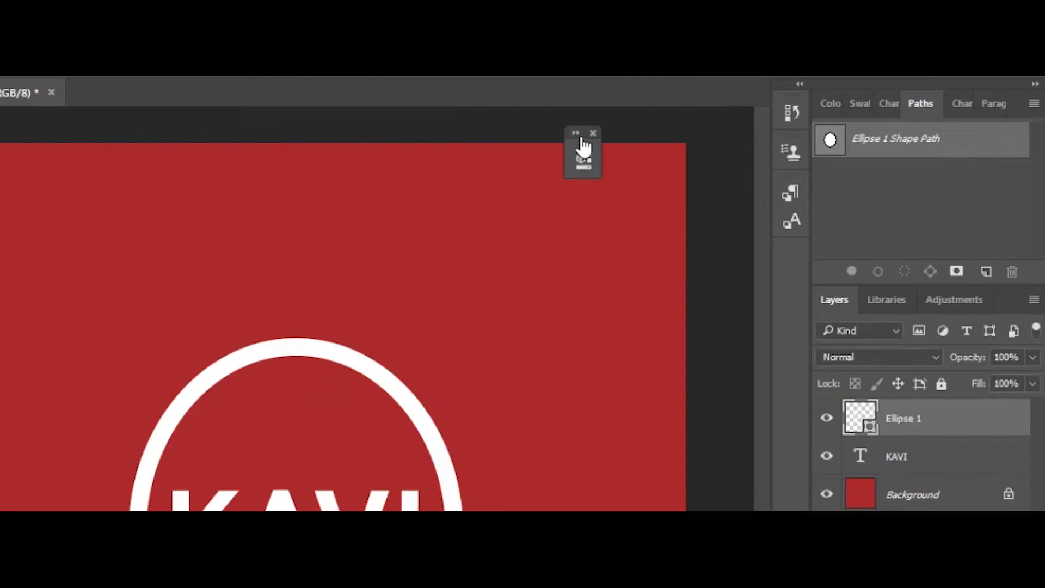
# Step: Reduce the ellipse's stroke width to 4.68 px in its live shape properties
pyautogui.click(614, 170)
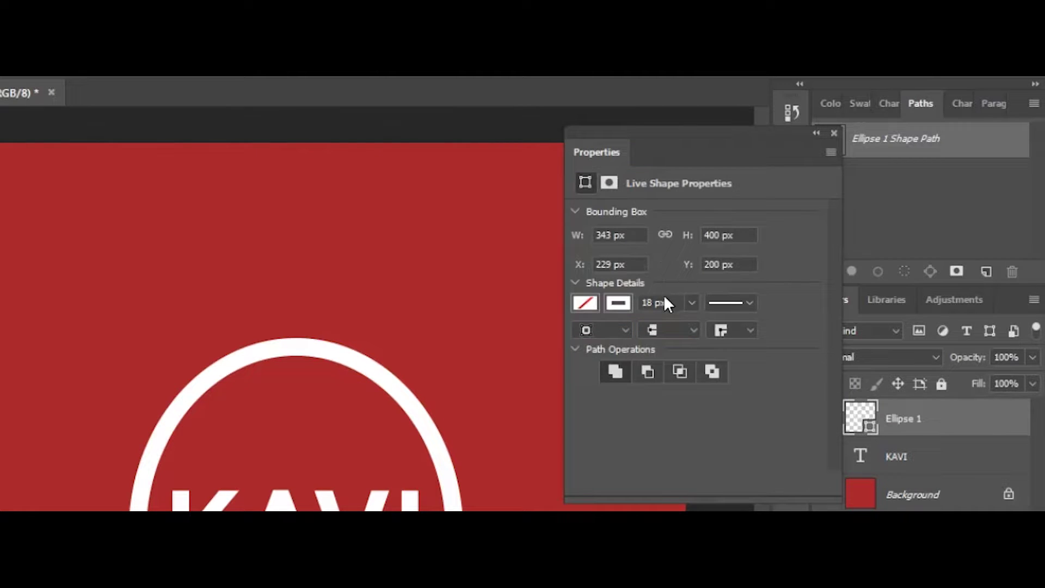
pyautogui.click(692, 302)
pyautogui.moveTo(683, 327)
pyautogui.mouseDown()
pyautogui.moveTo(703, 325)
pyautogui.moveTo(687, 325)
pyautogui.mouseUp()
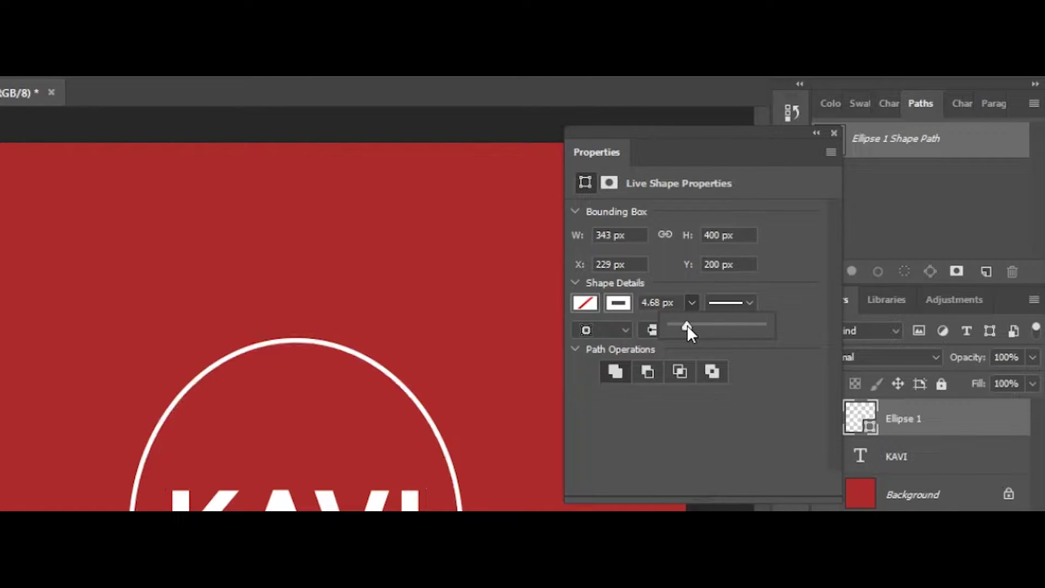
pyautogui.press('Return')
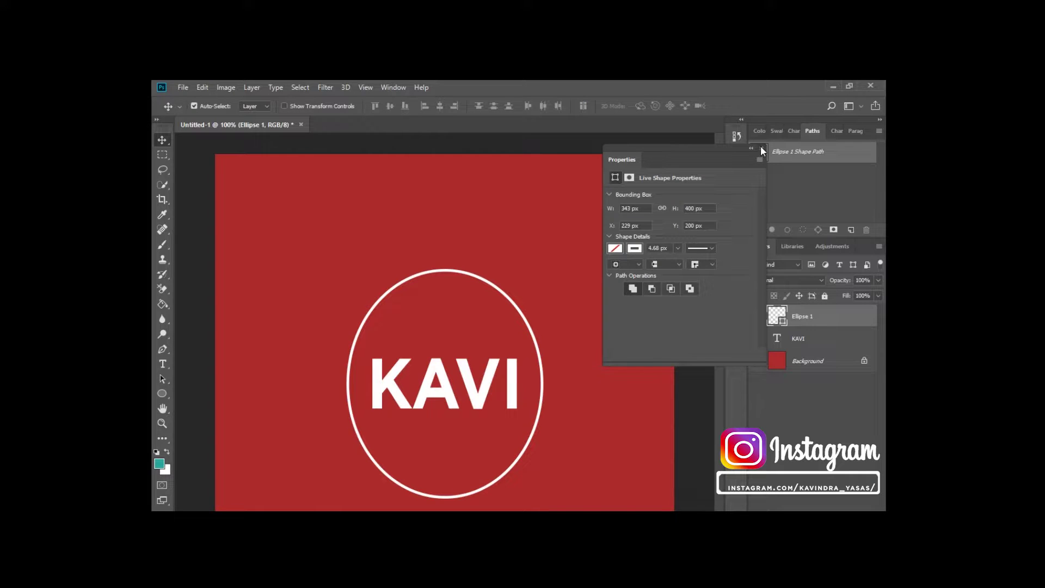
pyautogui.click(834, 133)
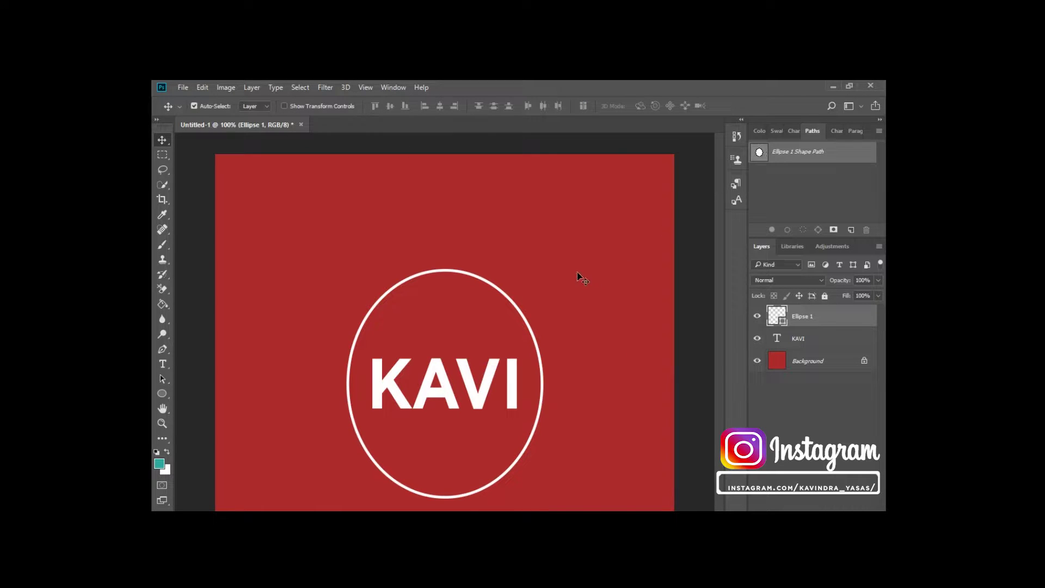
# Step: Select all of the name text inside the ellipse and set its font size to 16 pt
pyautogui.click(450, 380)
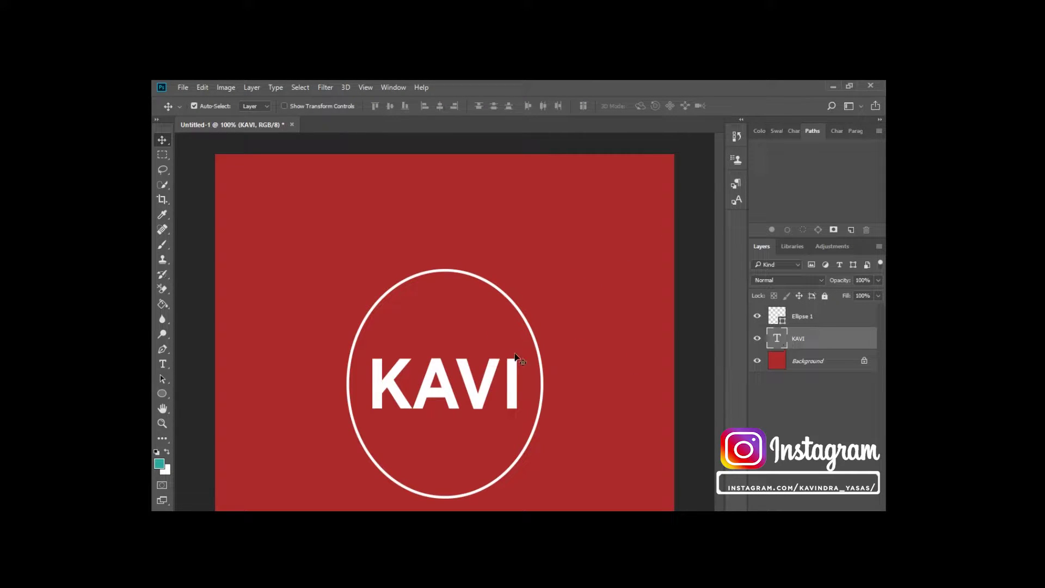
pyautogui.click(162, 364)
pyautogui.click(381, 376)
pyautogui.moveTo(381, 376); pyautogui.dragTo(537, 379)
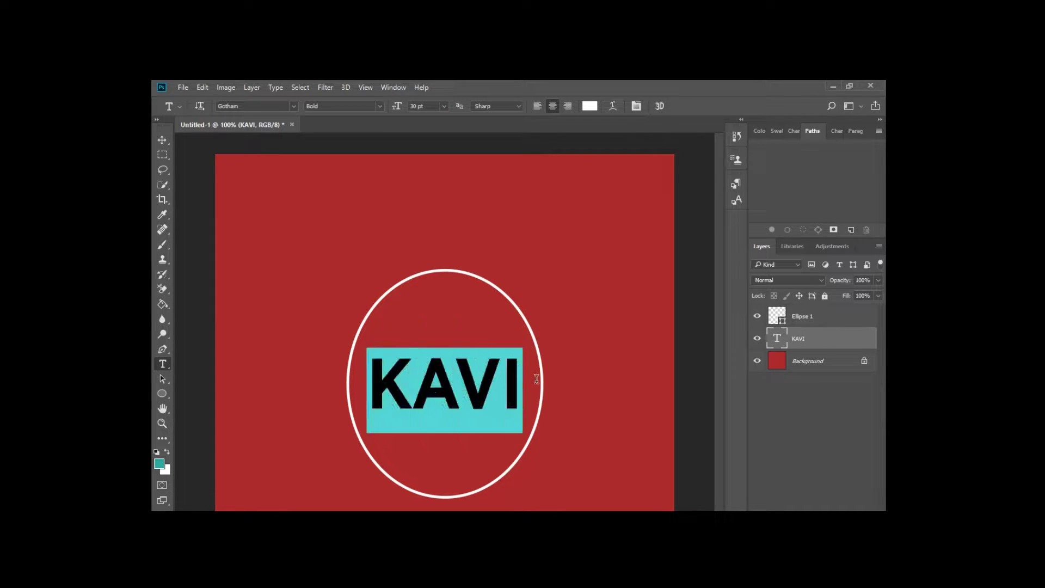
pyautogui.click(443, 108)
pyautogui.click(442, 226)
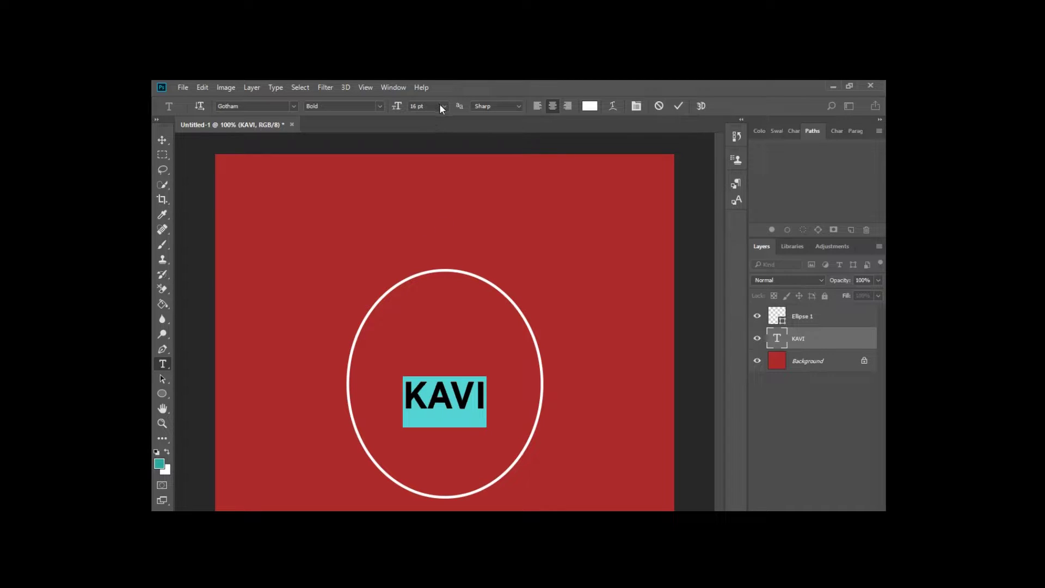
# Step: Align the name text with the vertical centre of the background layer
pyautogui.click(162, 141)
pyautogui.keyDown('ctrl'); pyautogui.click(804, 365); pyautogui.keyUp('ctrl')
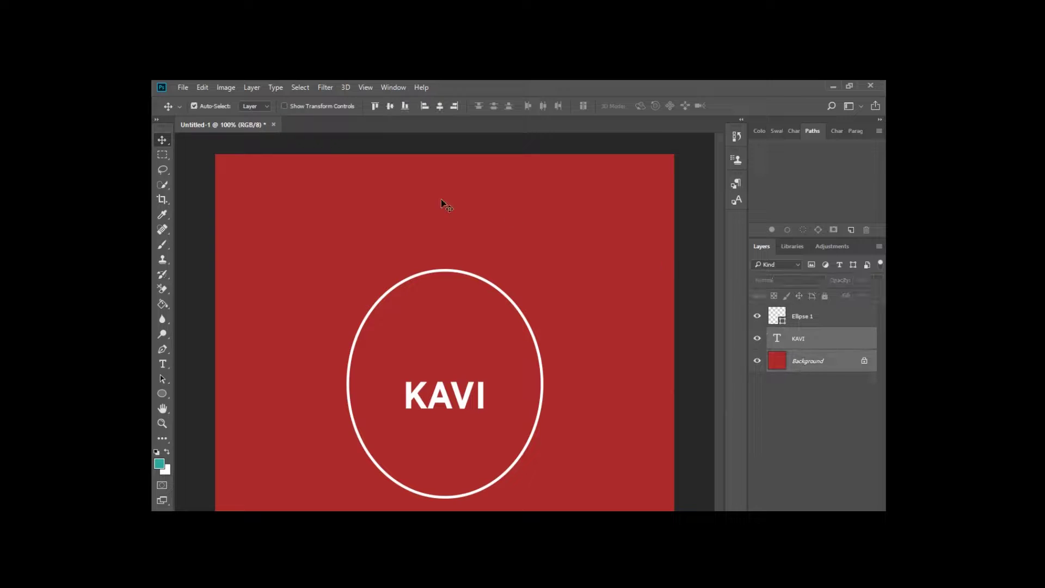
pyautogui.click(389, 106)
pyautogui.click(611, 289)
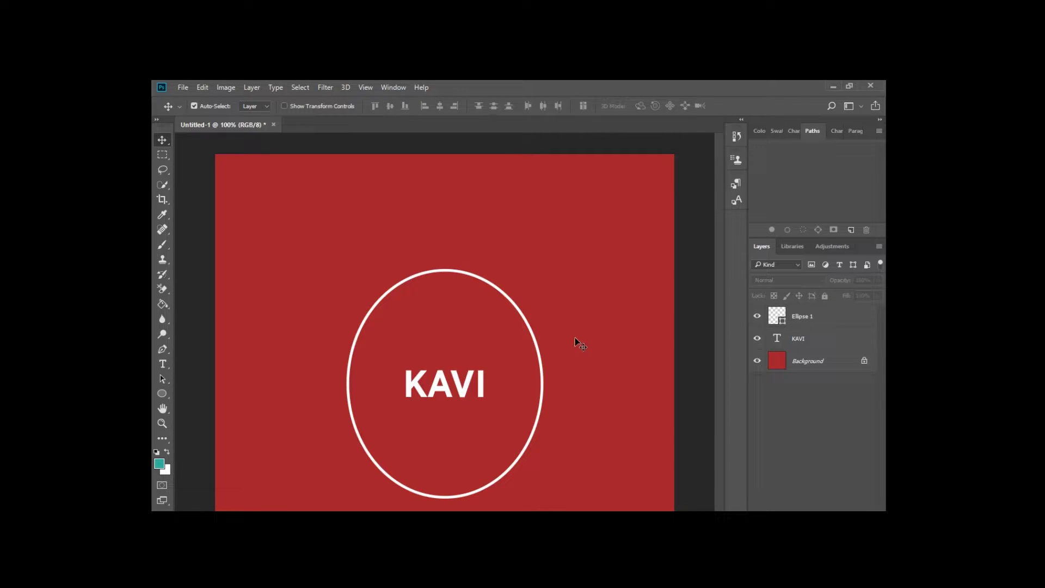
# Step: Shrink the ellipse around the name text to about 68.5% width and 66% height with Free Transform
pyautogui.click(800, 319)
pyautogui.hotkey('ctrl', 't')
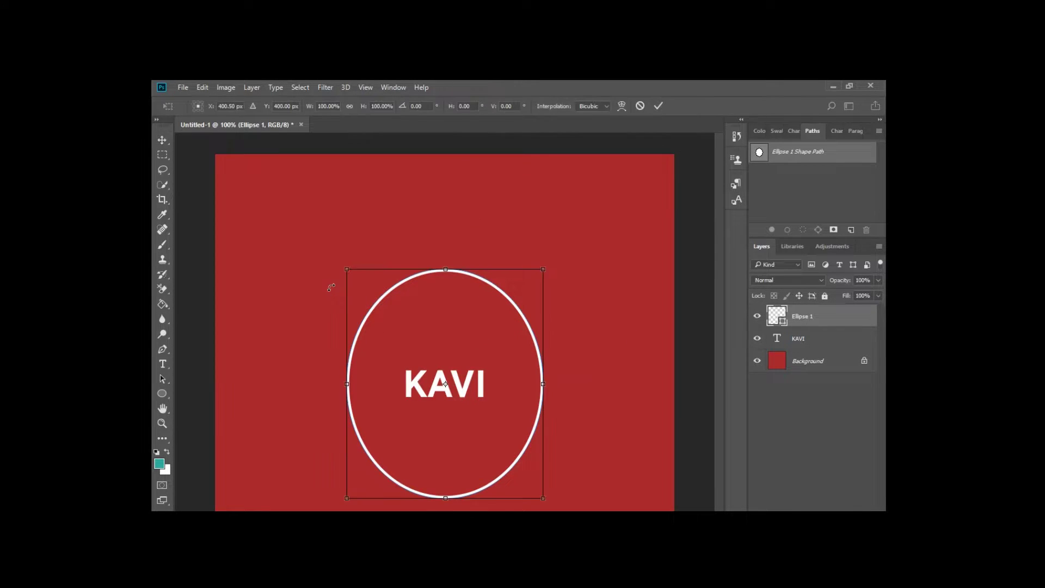
pyautogui.moveTo(445, 270); pyautogui.dragTo(446, 313)
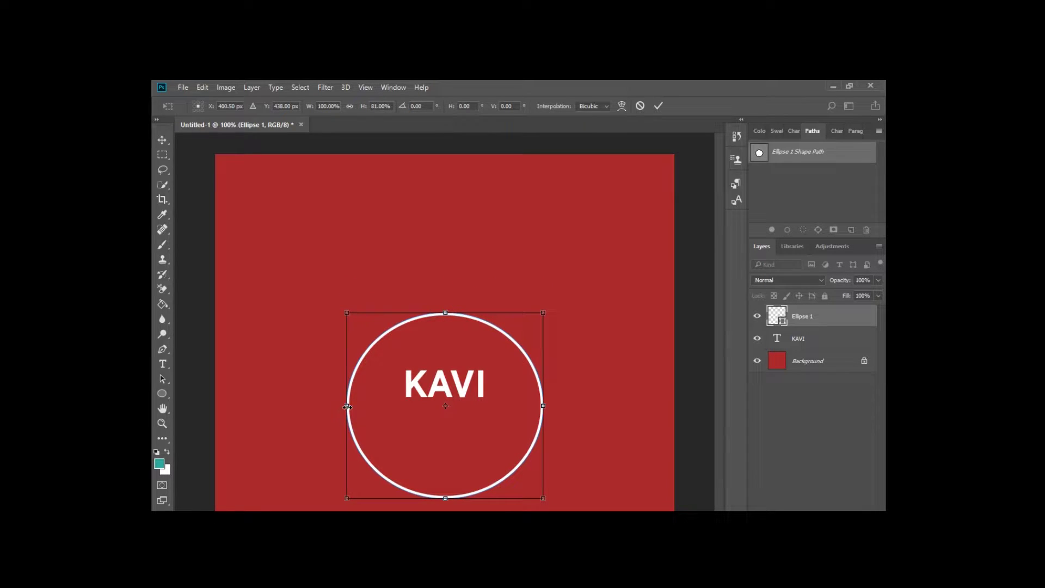
pyautogui.moveTo(347, 406); pyautogui.dragTo(378, 406)
pyautogui.moveTo(542, 405); pyautogui.dragTo(513, 405)
pyautogui.moveTo(451, 503); pyautogui.dragTo(454, 469)
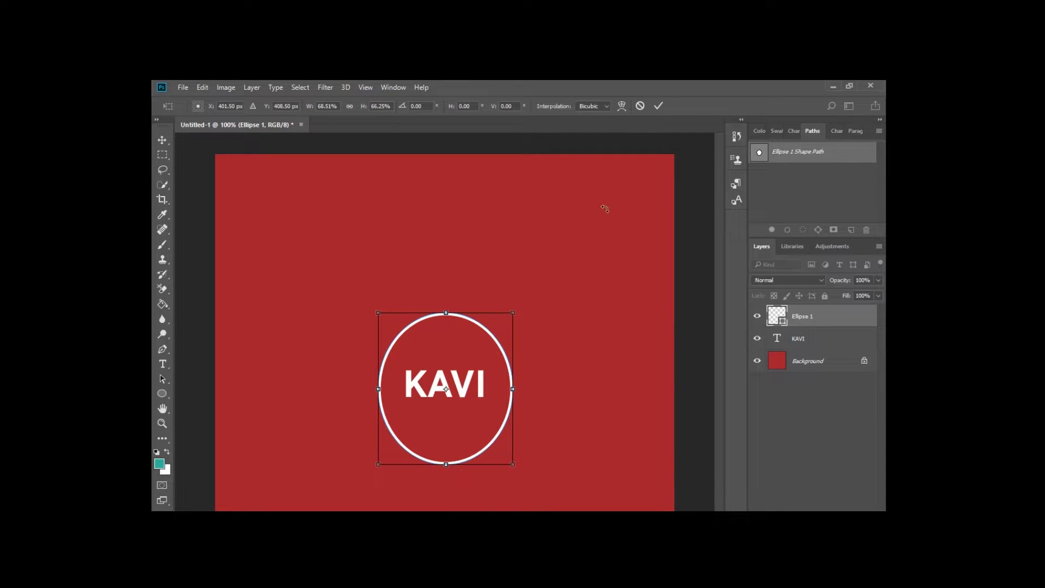
pyautogui.click(658, 105)
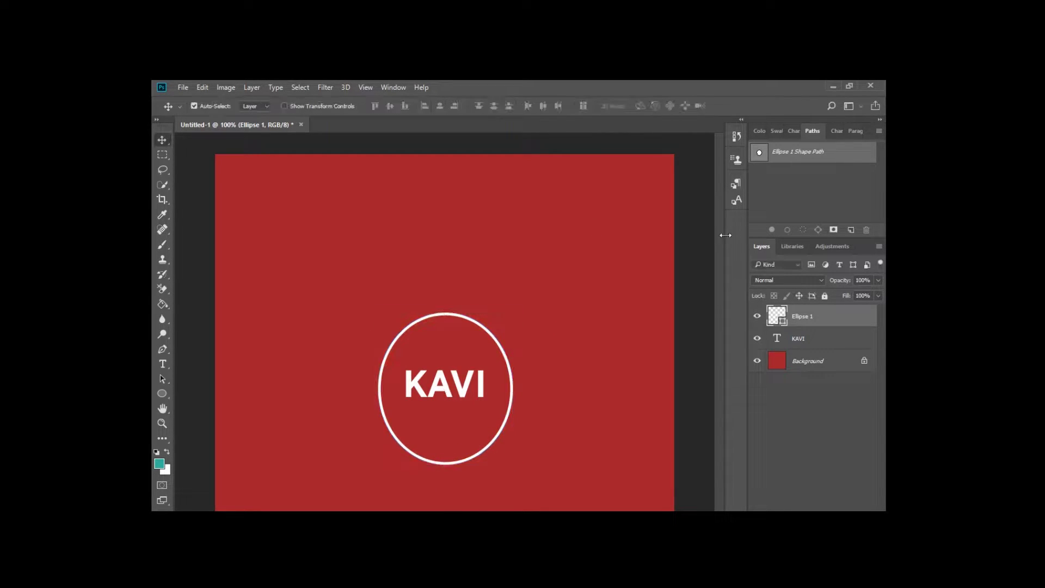
# Step: Align the ellipse with the vertical centre of the background layer
pyautogui.keyDown('ctrl'); pyautogui.click(804, 364); pyautogui.keyUp('ctrl')
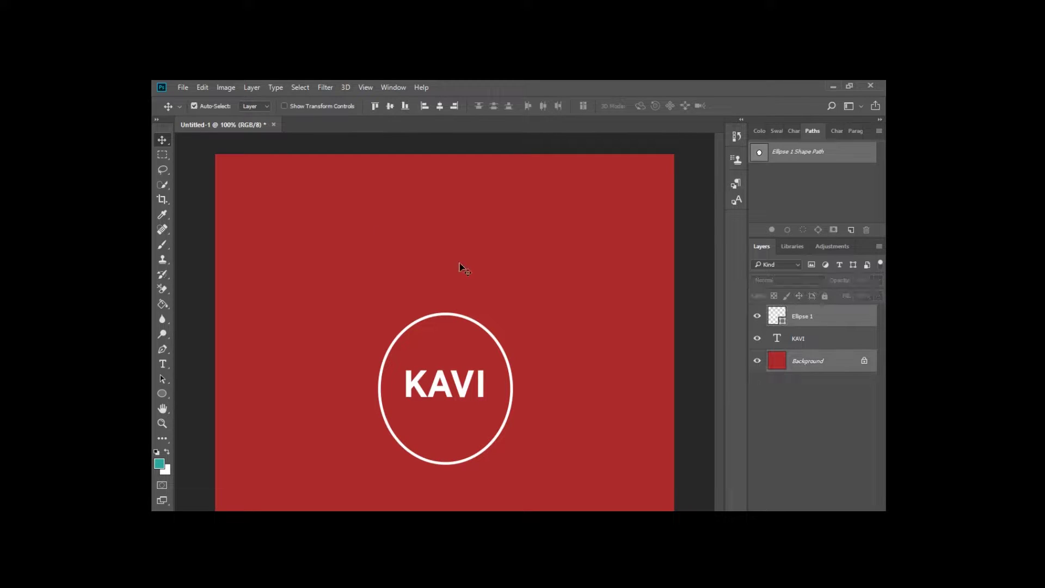
pyautogui.click(387, 106)
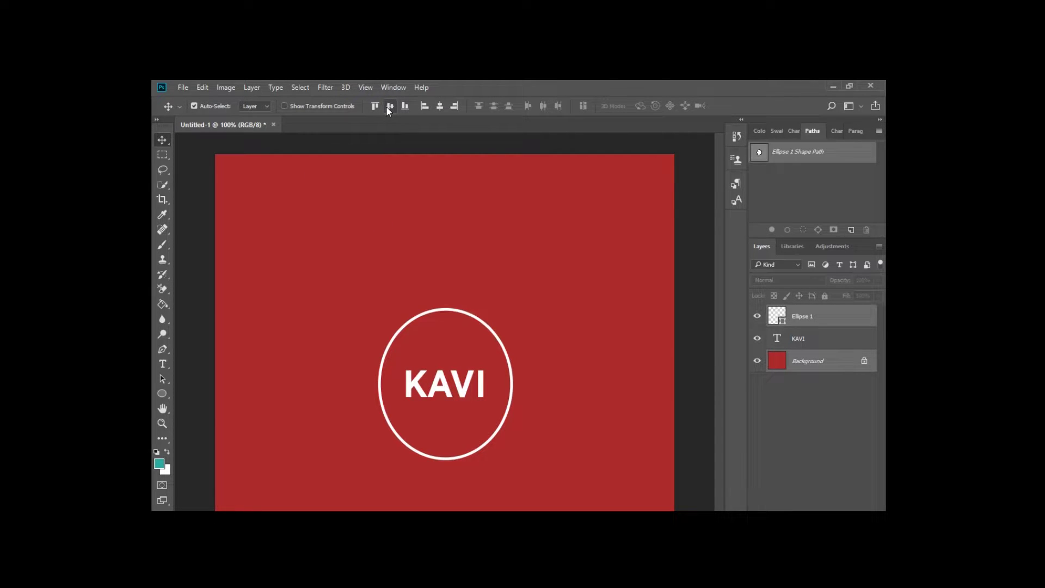
pyautogui.click(599, 288)
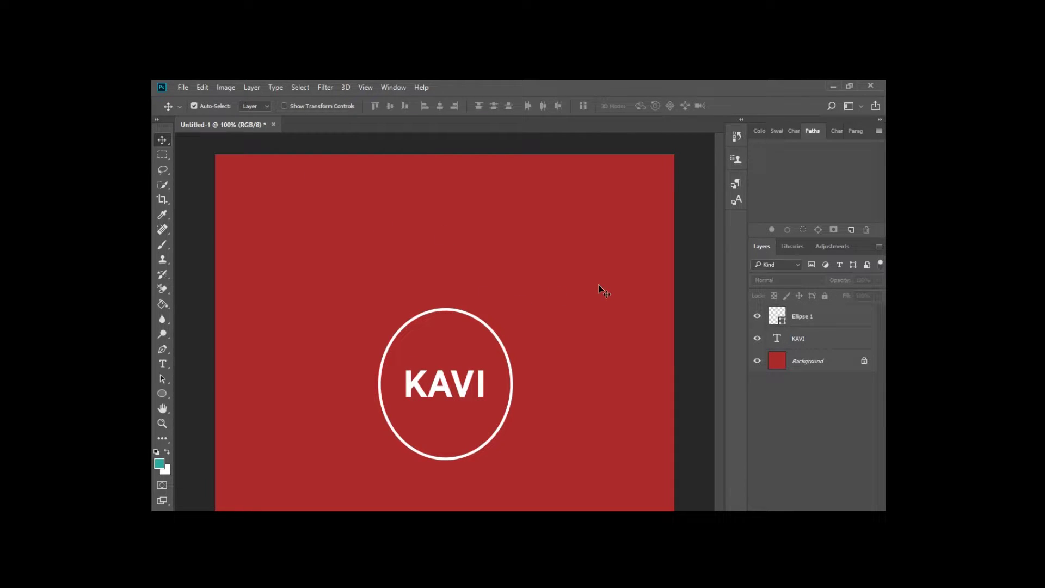
# Step: Add a new text layer reading PHOTOGRAPHY below the ellipse
pyautogui.click(161, 364)
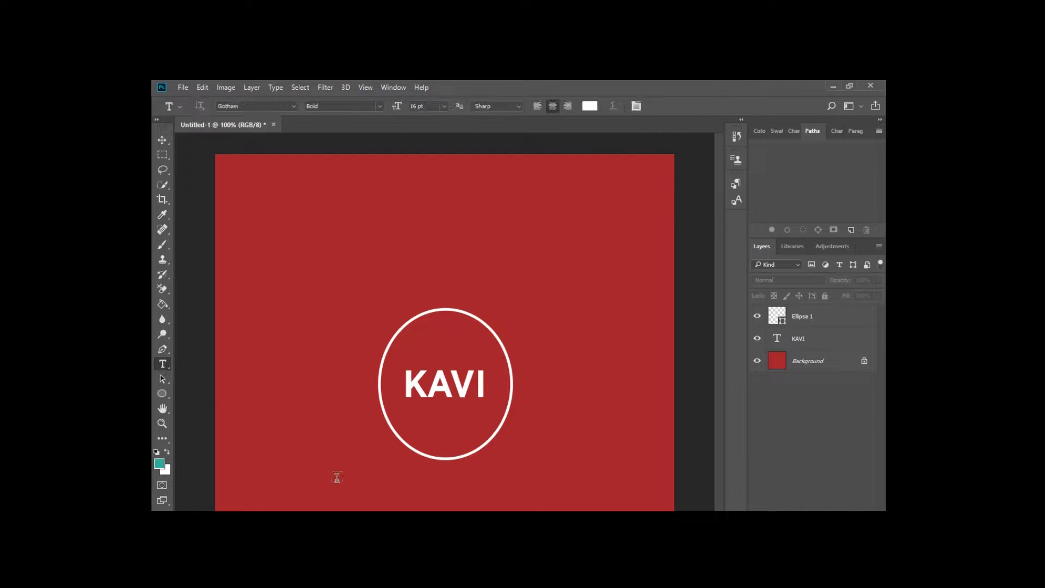
pyautogui.click(367, 497)
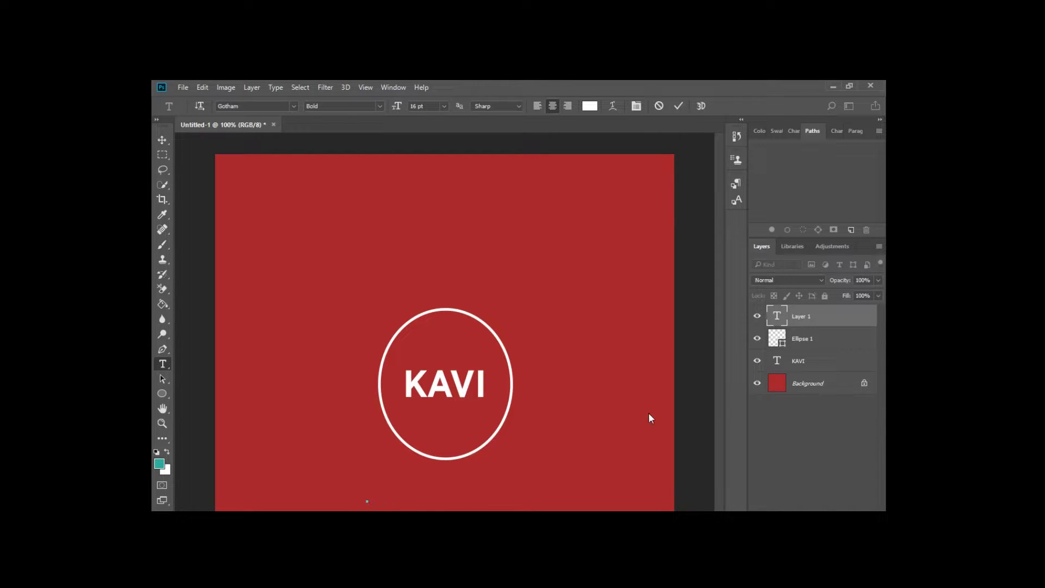
pyautogui.write('PHO')
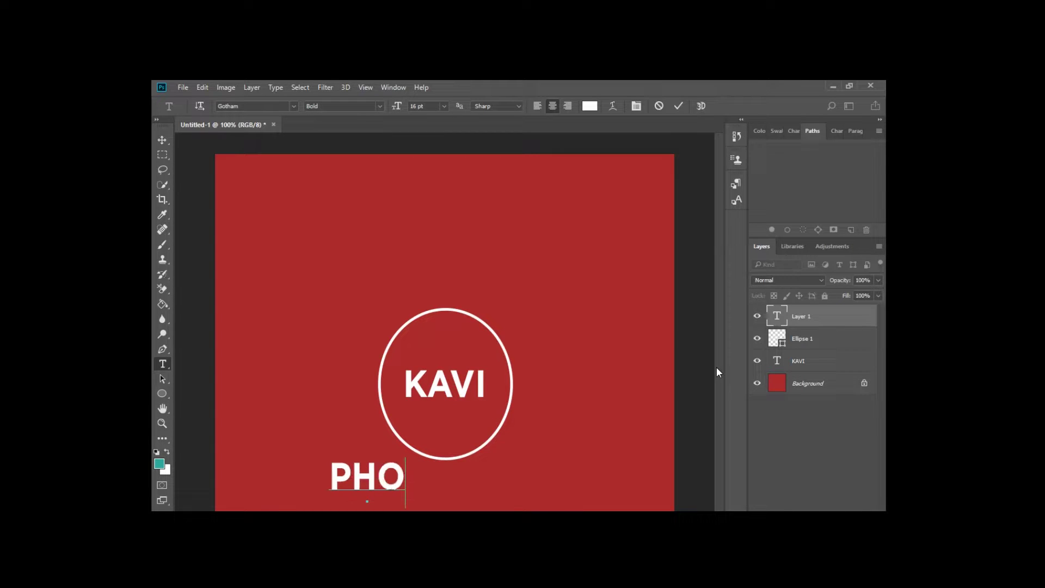
pyautogui.write('TOG')
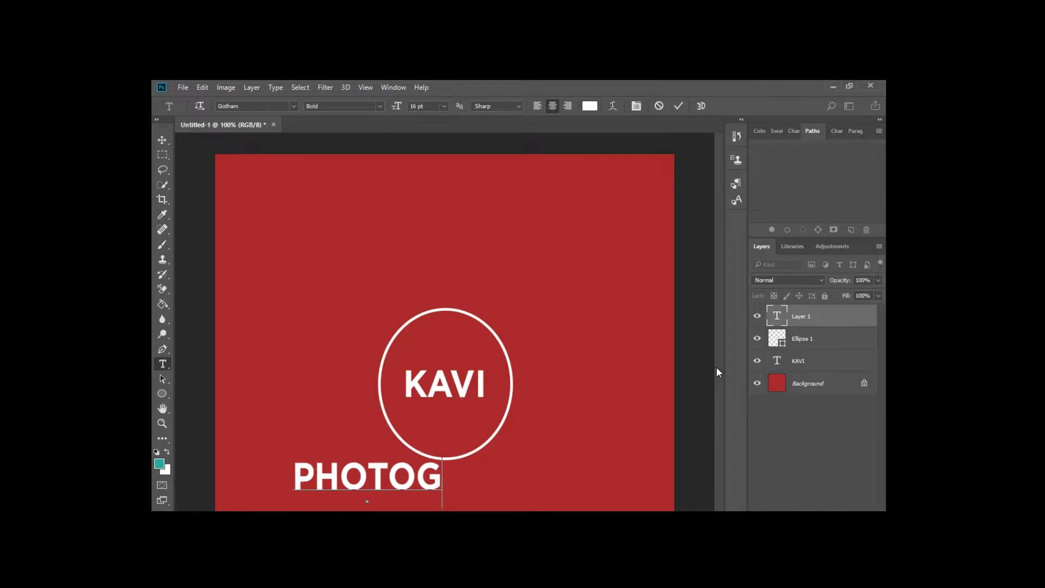
pyautogui.write('RAPHY')
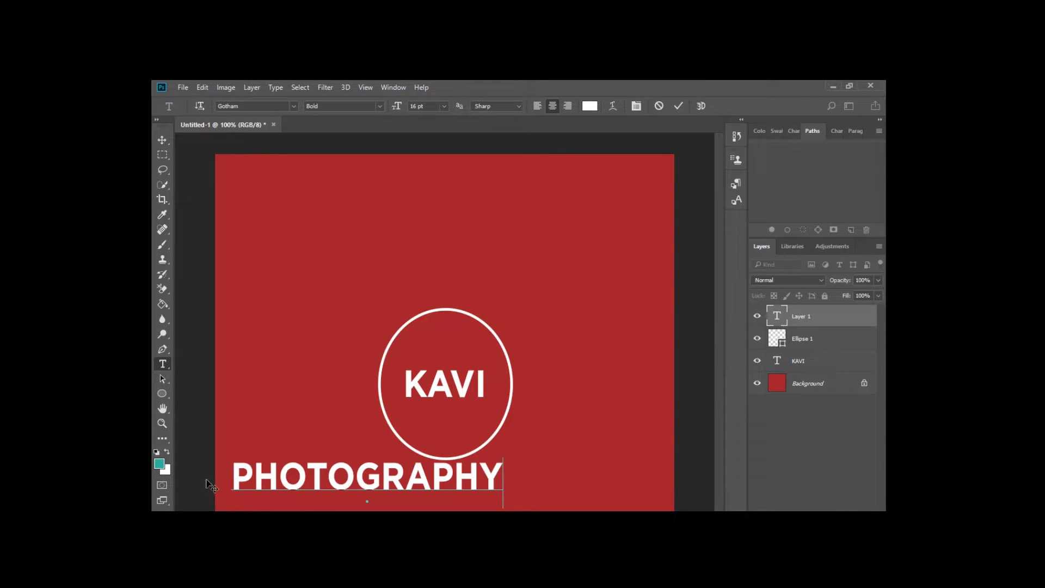
# Step: Move the PHOTOGRAPHY text under the ellipse and centre it horizontally on the background layer
pyautogui.moveTo(232, 469); pyautogui.dragTo(554, 460)
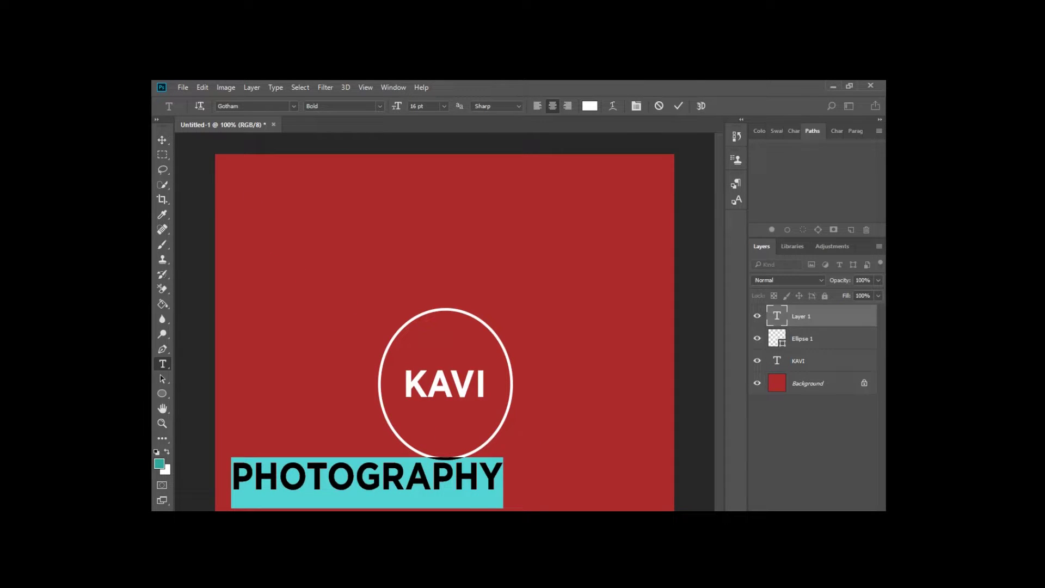
pyautogui.moveTo(508, 509); pyautogui.dragTo(617, 457)
pyautogui.click(158, 136)
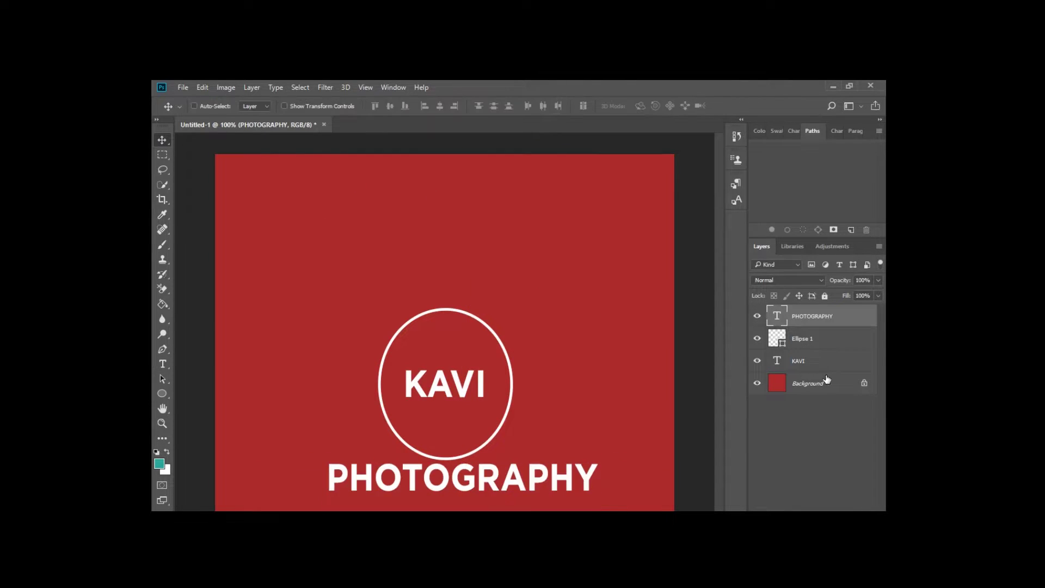
pyautogui.click(808, 384)
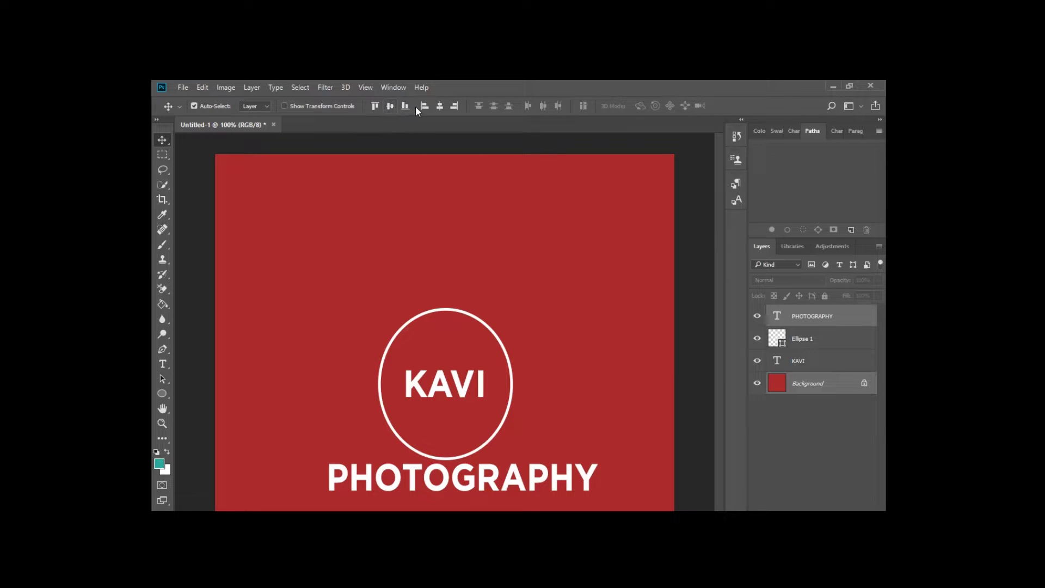
pyautogui.click(439, 106)
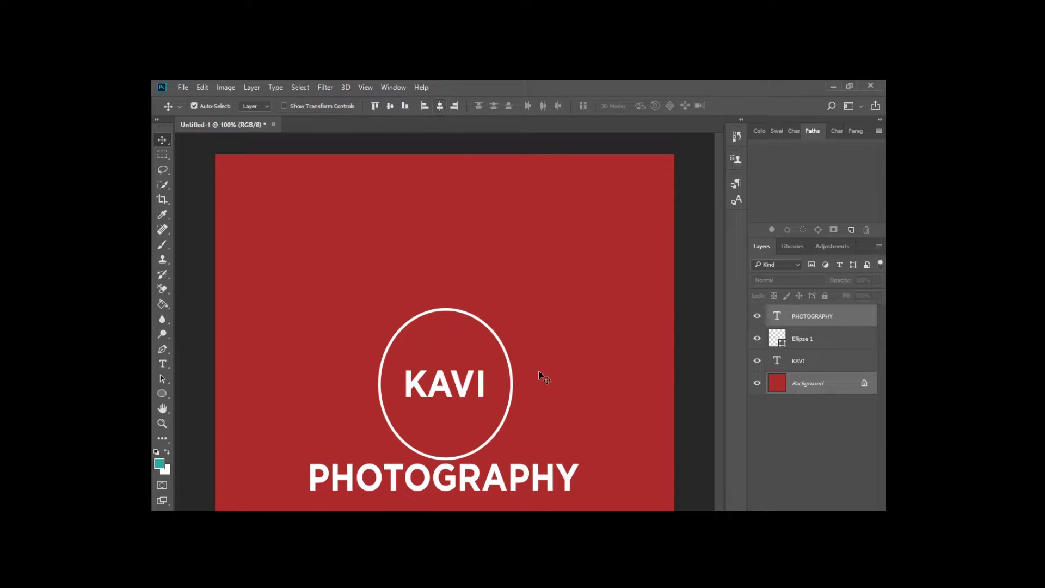
pyautogui.click(599, 393)
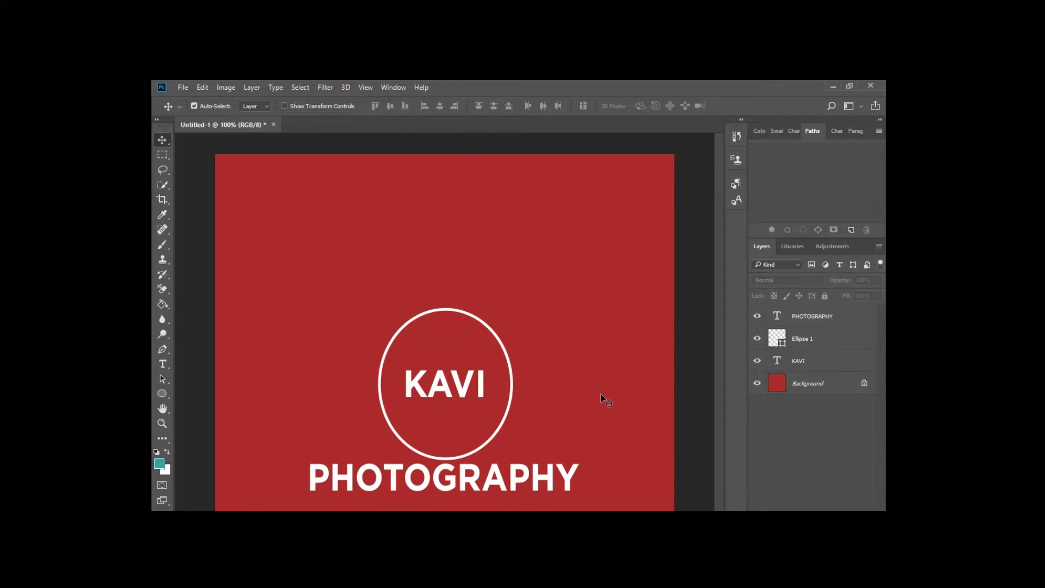
# Step: Select all of the PHOTOGRAPHY text for editing
pyautogui.click(551, 484)
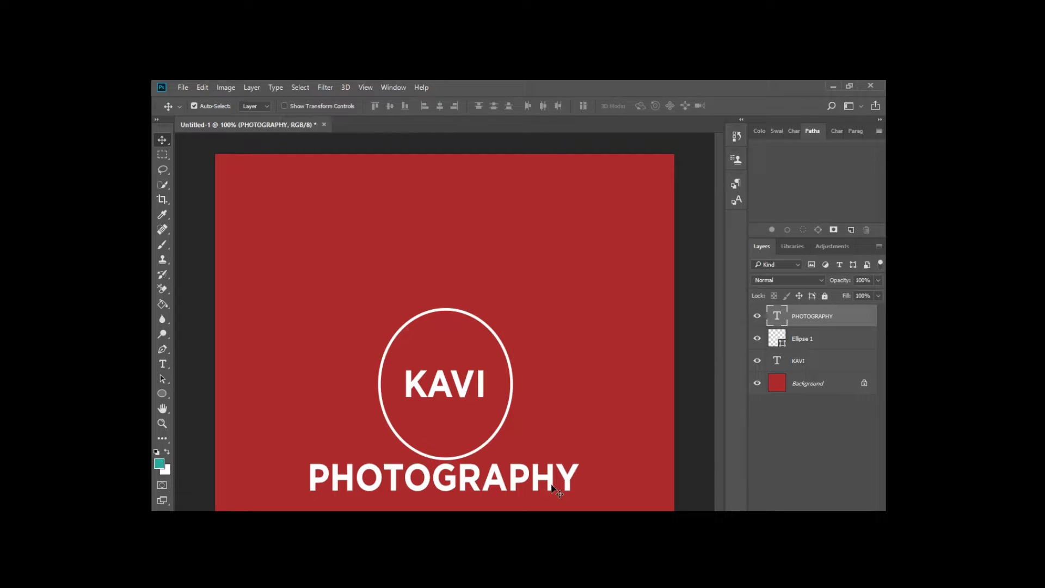
pyautogui.doubleClick(812, 316)
pyautogui.press('Return')
pyautogui.doubleClick(780, 322)
pyautogui.click(798, 146)
pyautogui.doubleClick(774, 311)
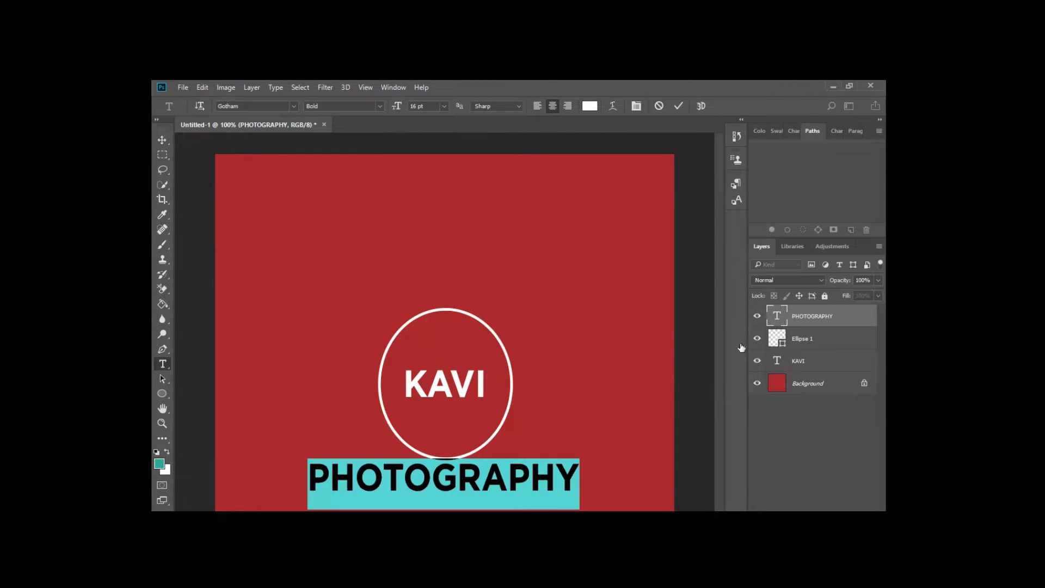
pyautogui.click(740, 120)
pyautogui.click(740, 121)
pyautogui.click(393, 88)
pyautogui.click(410, 230)
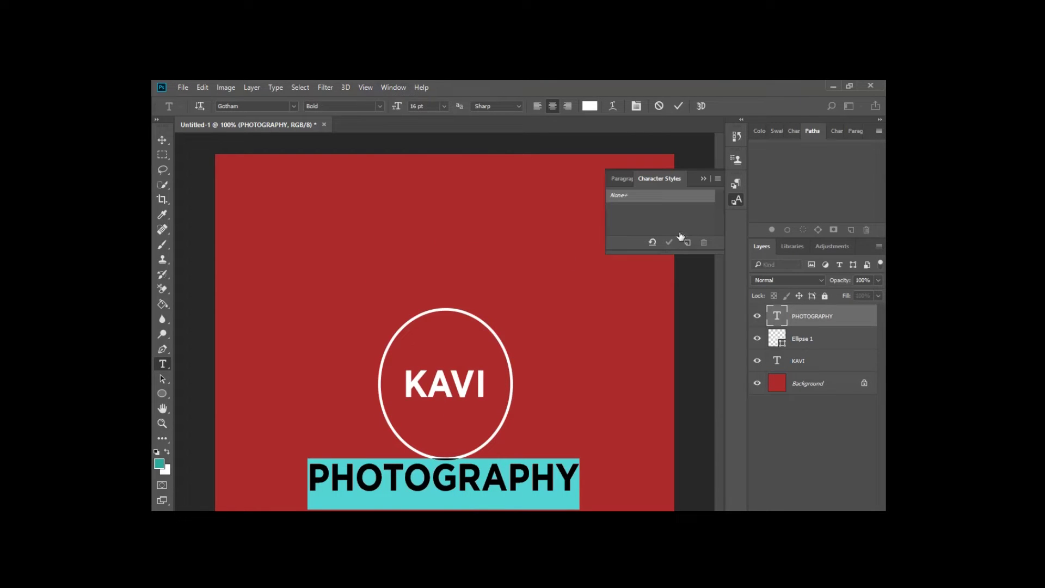
pyautogui.click(705, 182)
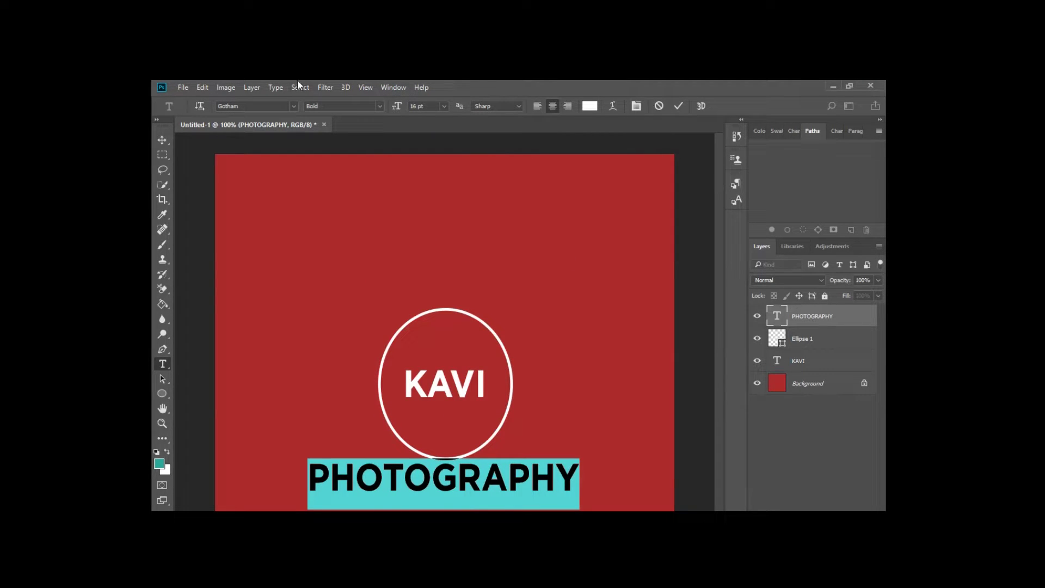
# Step: Set the PHOTOGRAPHY text's font size to 9 pt and its horizontal scale to 134%
pyautogui.click(392, 87)
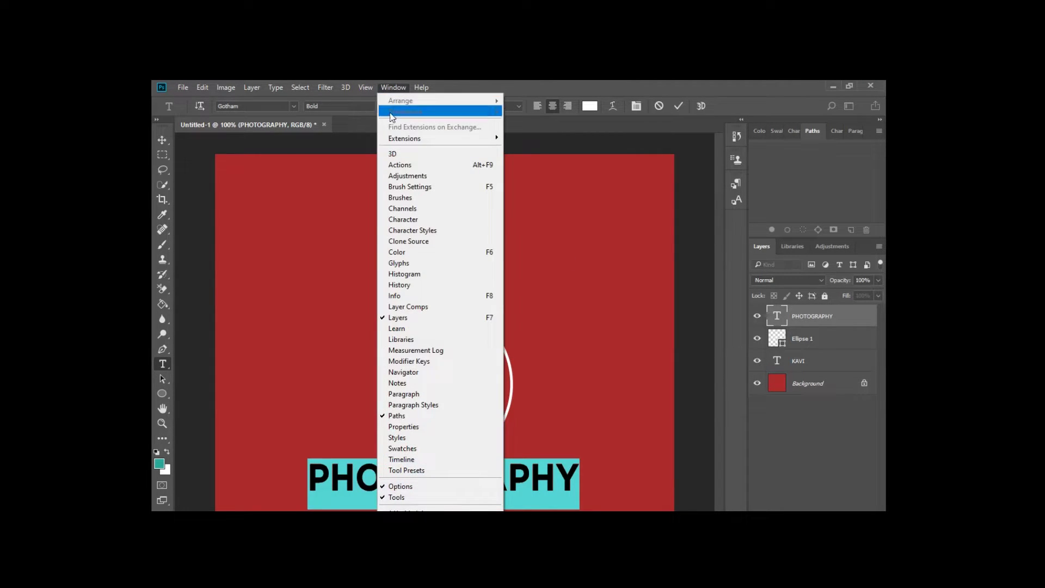
pyautogui.click(409, 217)
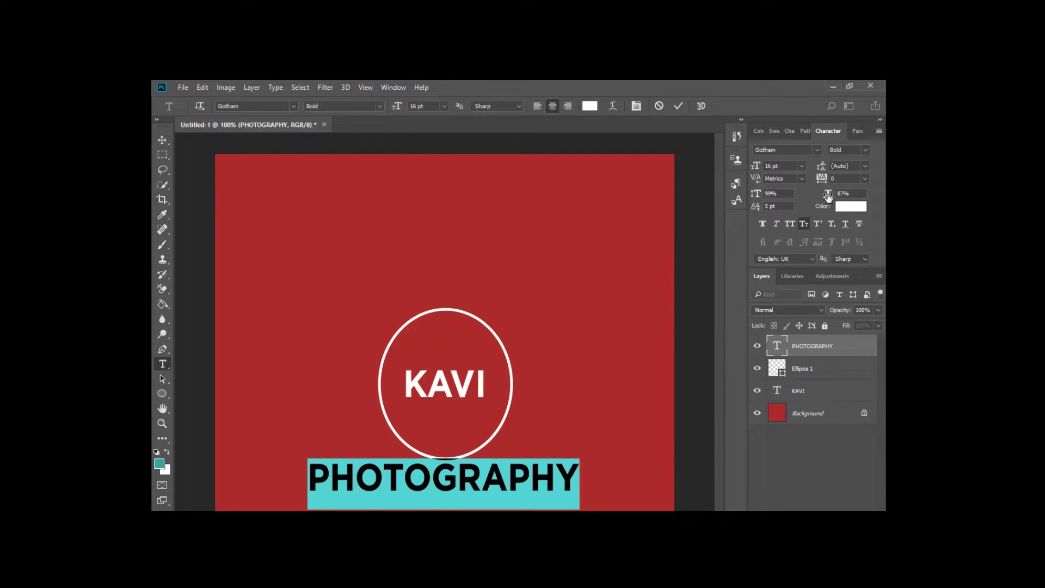
pyautogui.moveTo(825, 199); pyautogui.dragTo(845, 197)
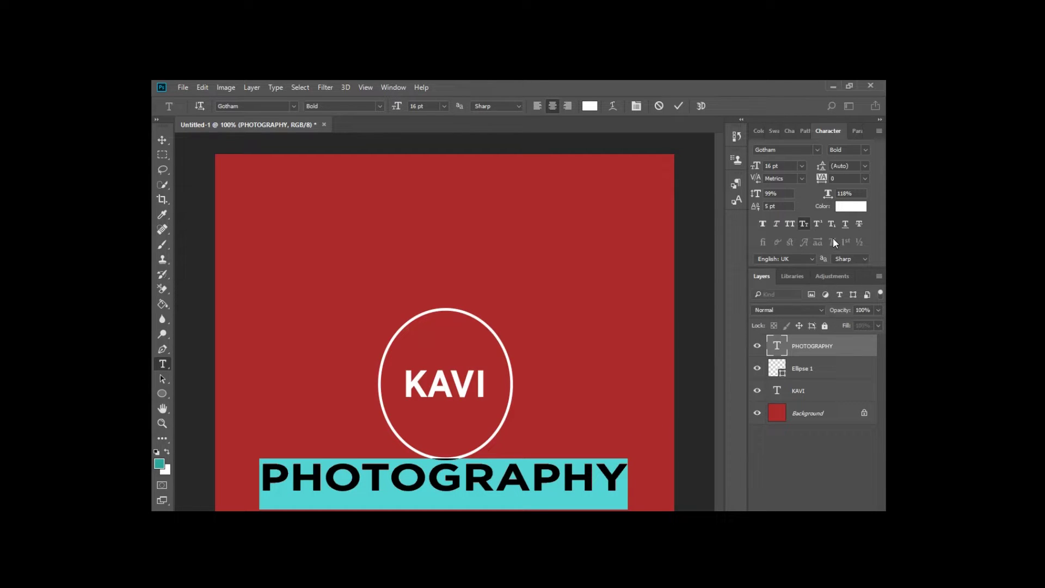
pyautogui.click(800, 166)
pyautogui.click(788, 243)
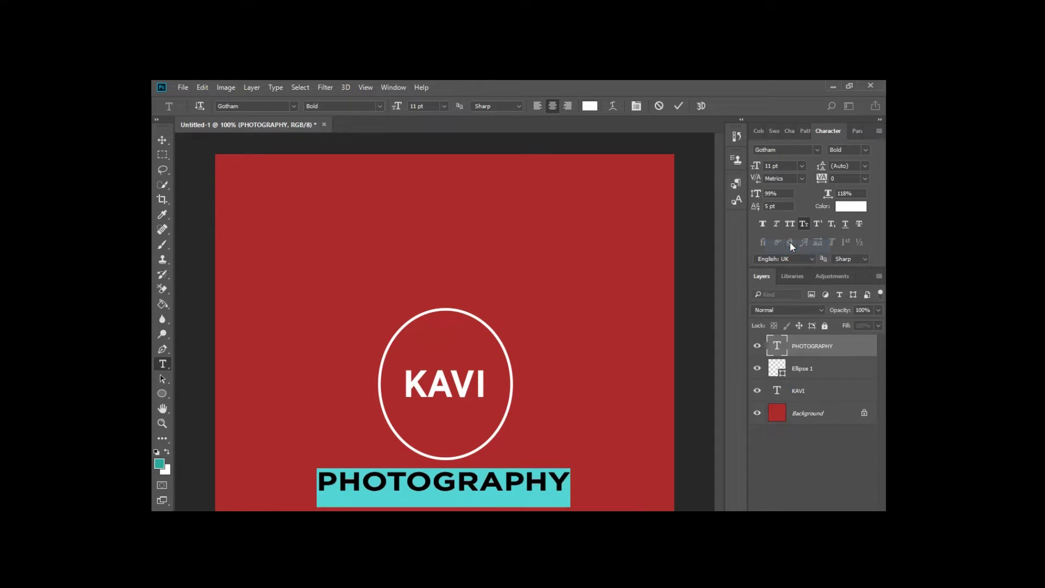
pyautogui.click(801, 166)
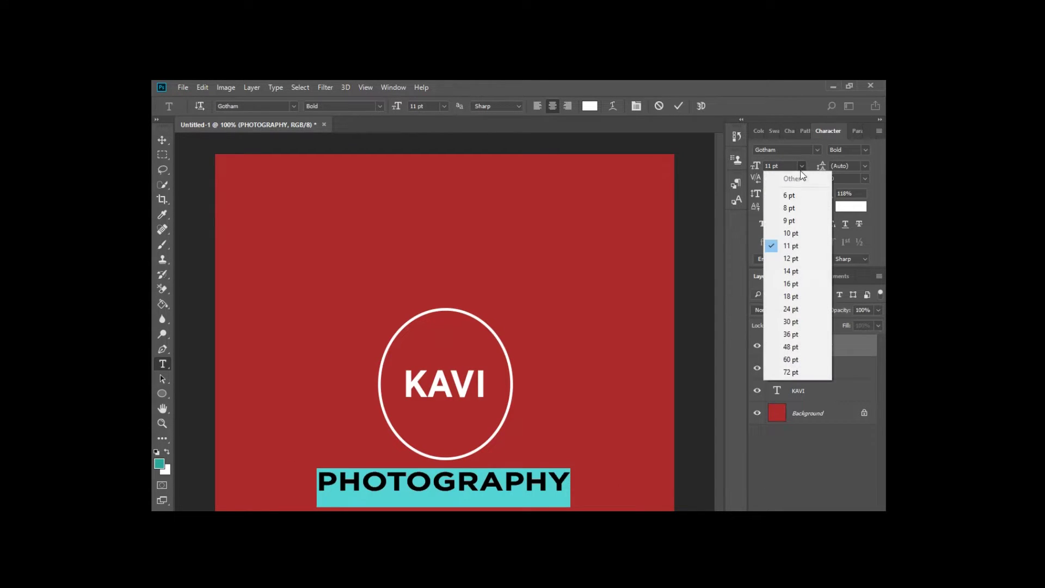
pyautogui.click(791, 218)
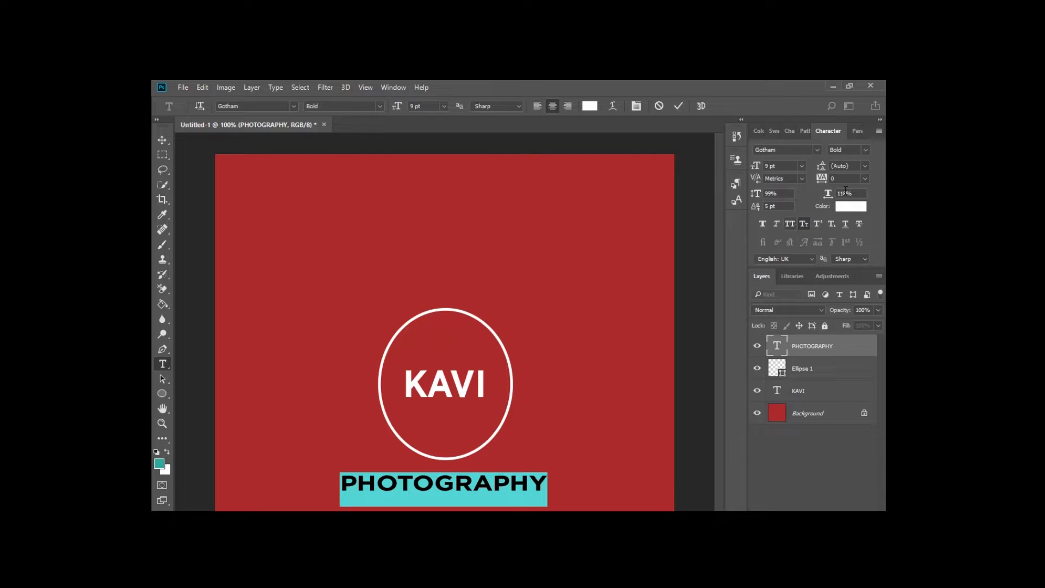
pyautogui.moveTo(825, 195); pyautogui.dragTo(835, 195)
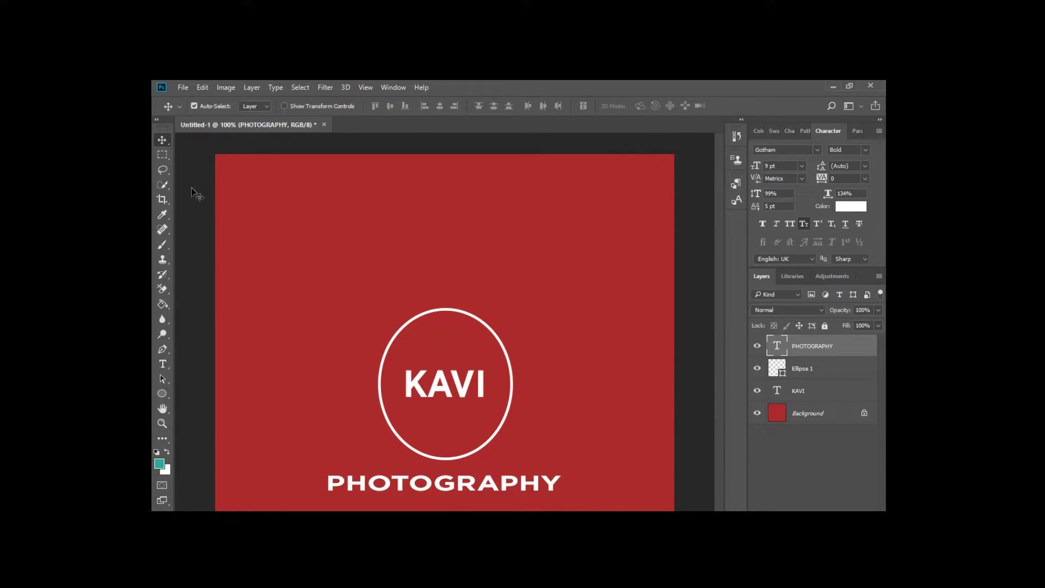
# Step: Try to align the PHOTOGRAPHY text with the vertical centre of the background layer
pyautogui.keyDown('ctrl'); pyautogui.click(806, 416); pyautogui.keyUp('ctrl')
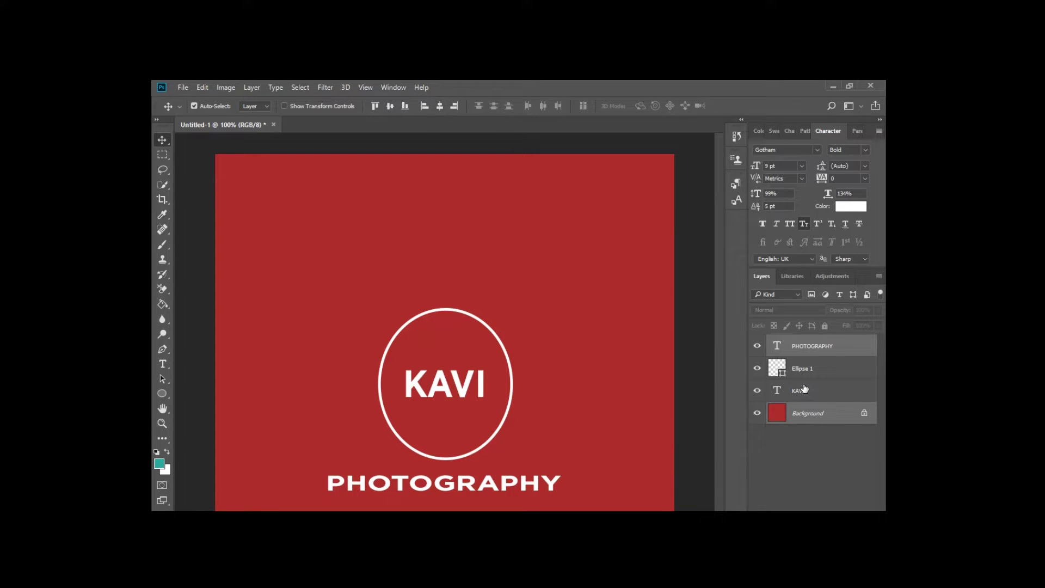
pyautogui.click(389, 107)
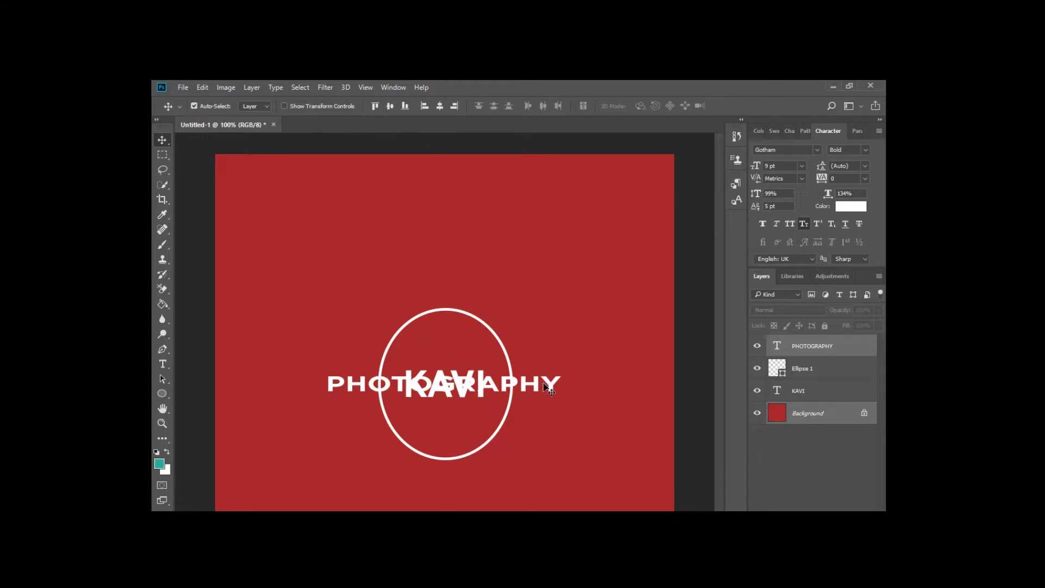
pyautogui.moveTo(547, 381); pyautogui.dragTo(549, 432)
pyautogui.click(514, 299)
# Step: Move the PHOTOGRAPHY text back to just below the ellipse and centre it horizontally on the background layer
pyautogui.click(807, 349)
pyautogui.moveTo(525, 389); pyautogui.dragTo(530, 478)
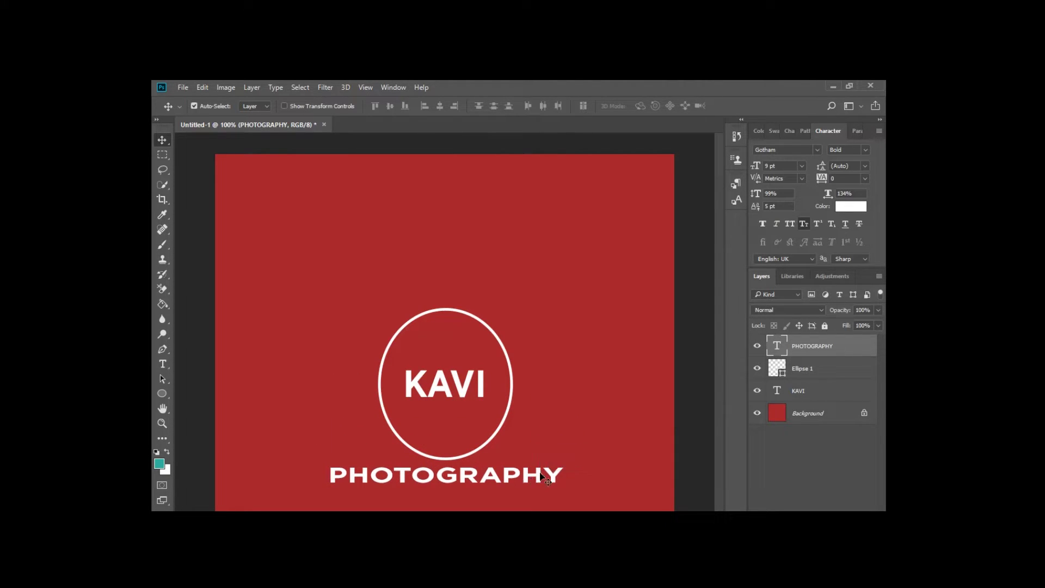
pyautogui.click(800, 414)
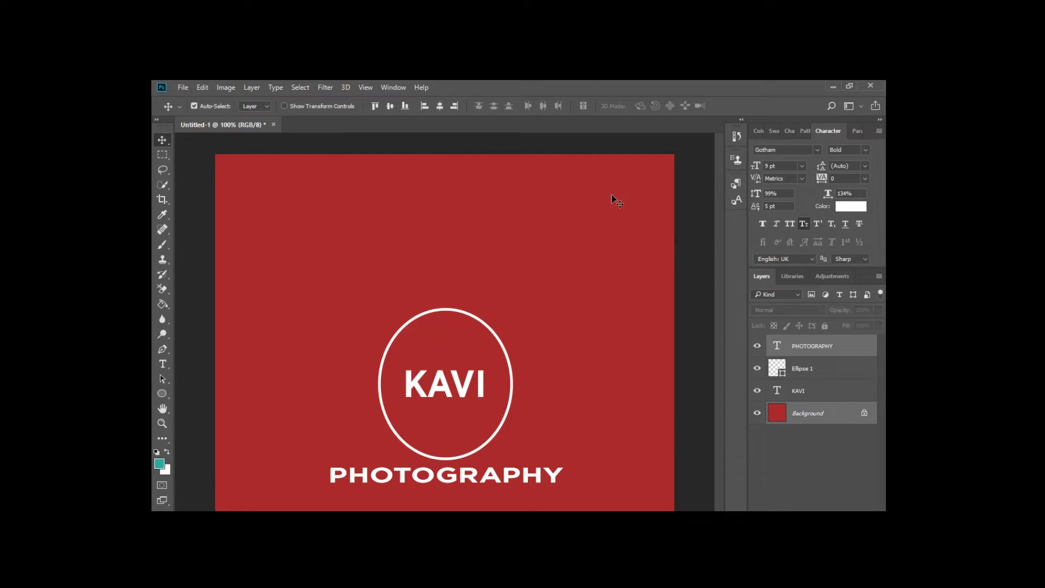
pyautogui.click(444, 106)
pyautogui.click(617, 247)
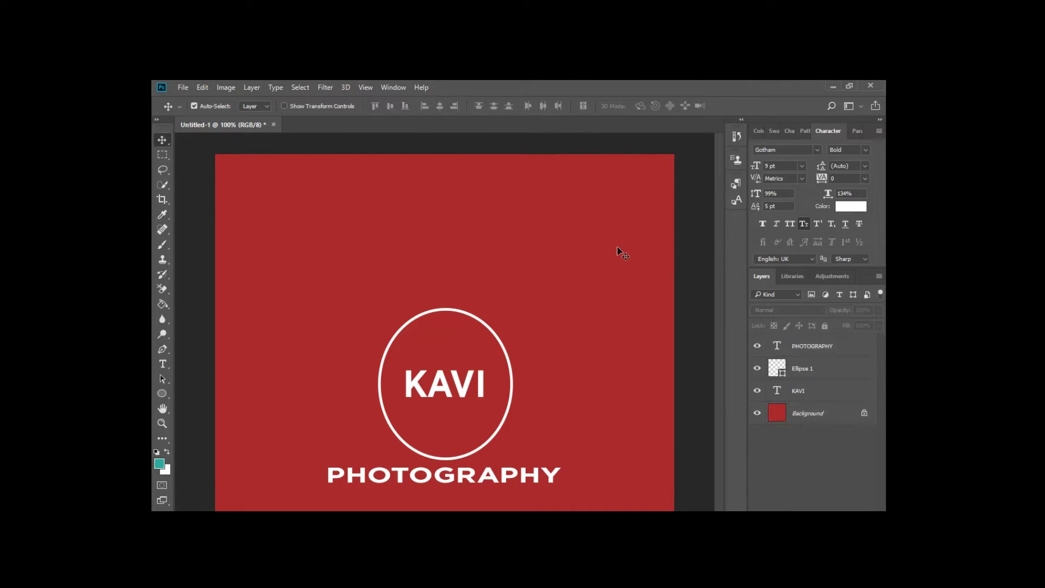
# Step: Hide the red background layer and delete it, leaving the white logo on transparency
pyautogui.press('z')
pyautogui.moveTo(611, 247); pyautogui.dragTo(590, 270)
pyautogui.press('v')
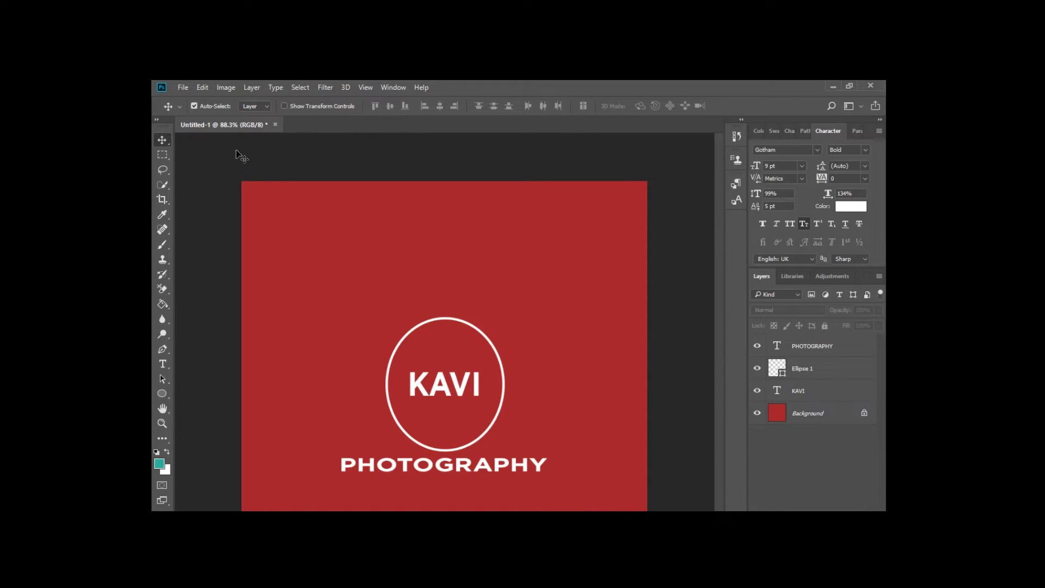
pyautogui.click(757, 414)
pyautogui.click(757, 413)
pyautogui.click(757, 414)
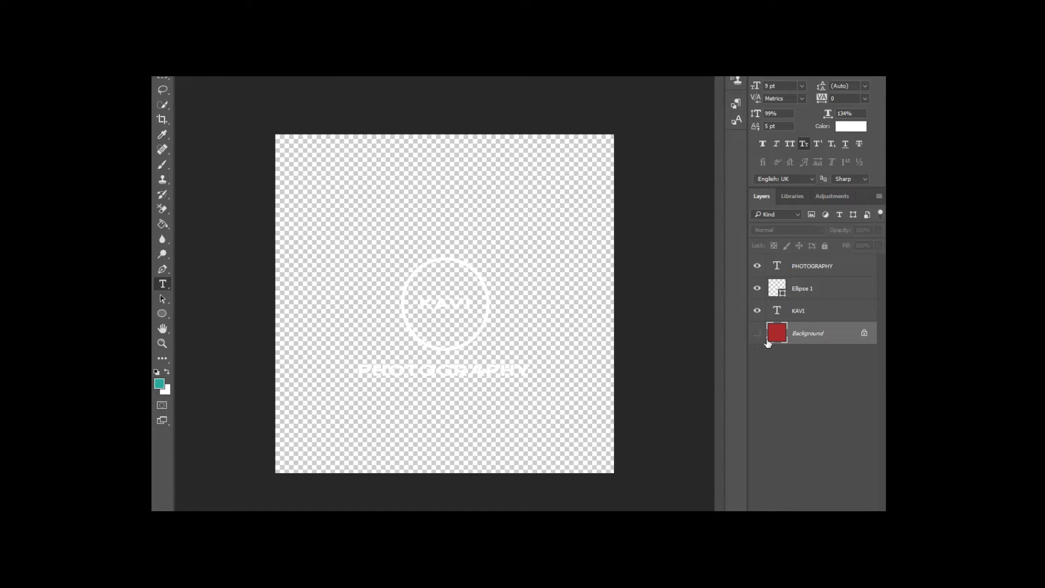
pyautogui.press('Delete')
# Step: Save the logo to the Desktop as a PNG named logo, using the large file size (fastest saving) option
pyautogui.click(38, 83)
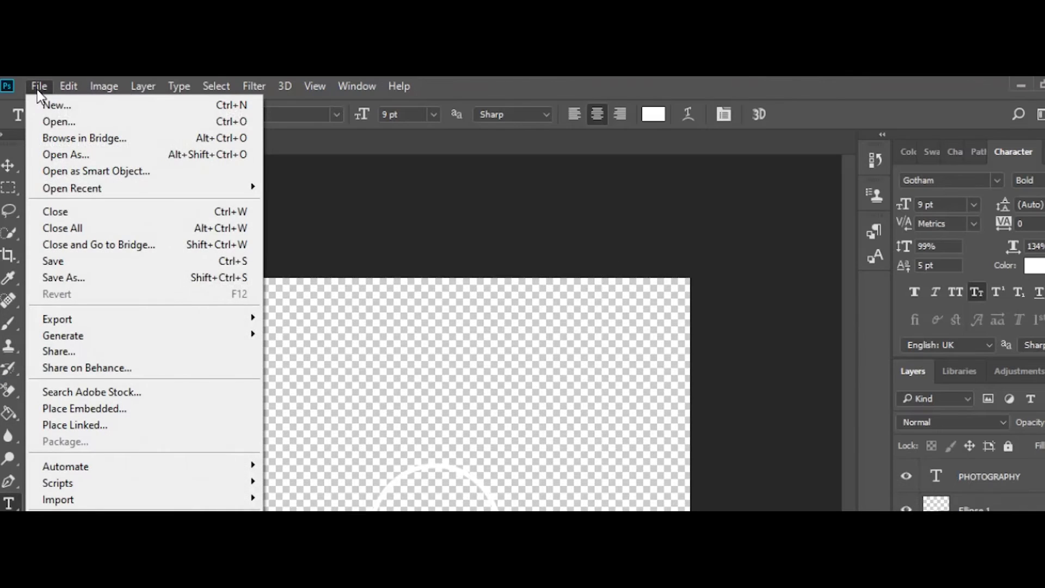
pyautogui.click(79, 281)
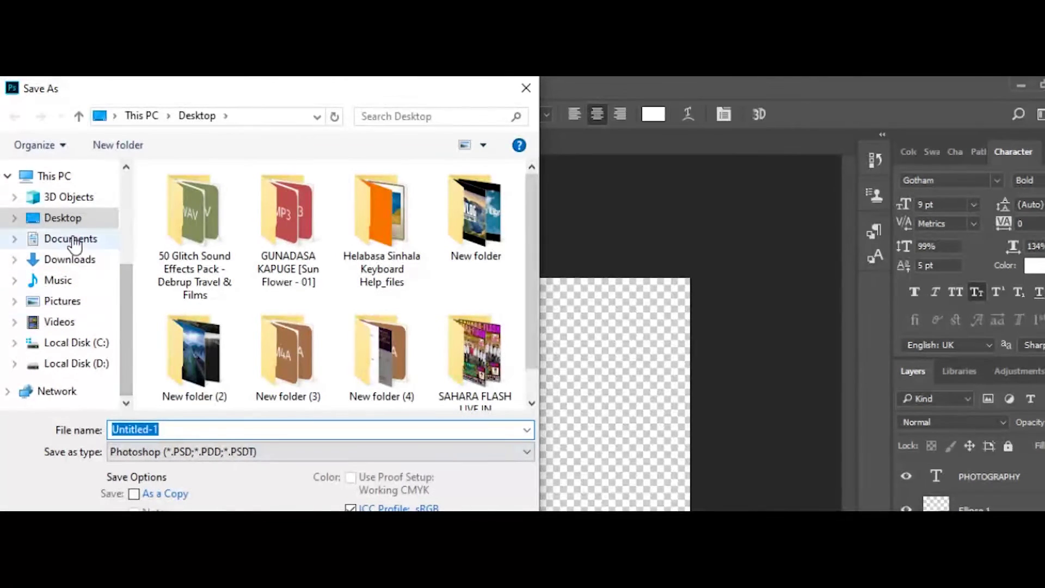
pyautogui.press('BackSpace')
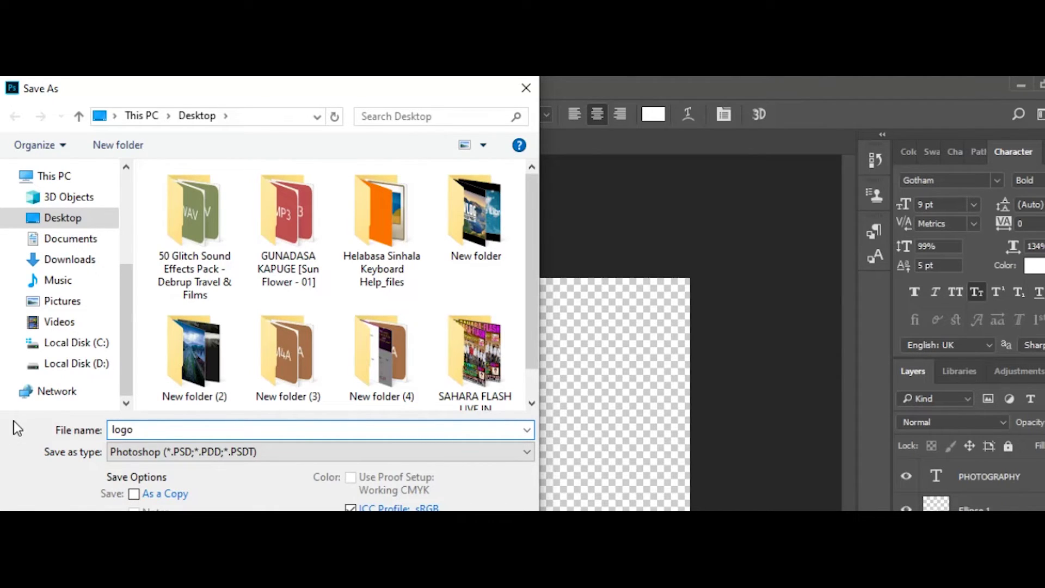
pyautogui.click(151, 453)
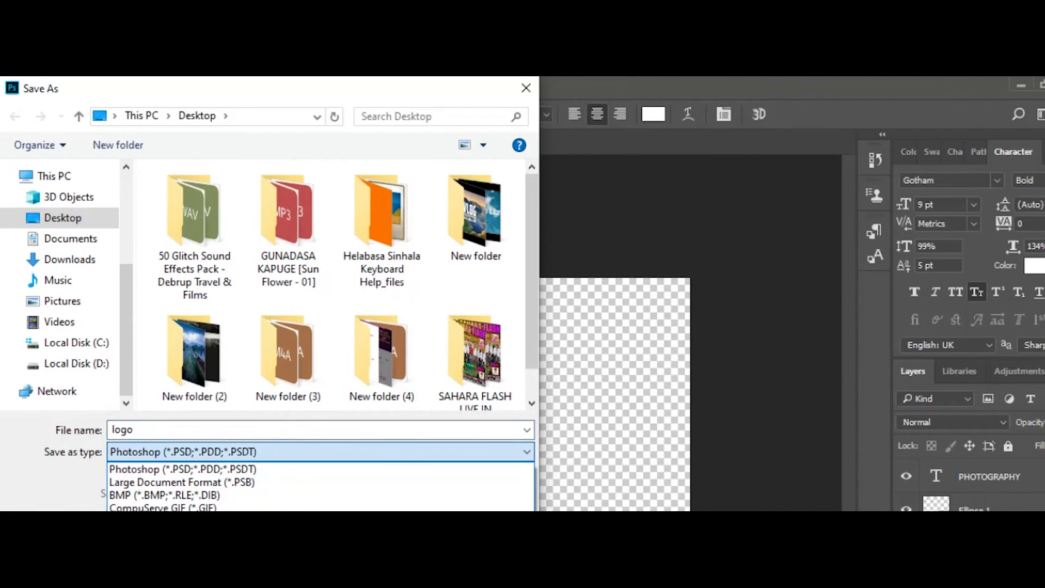
pyautogui.click(180, 509)
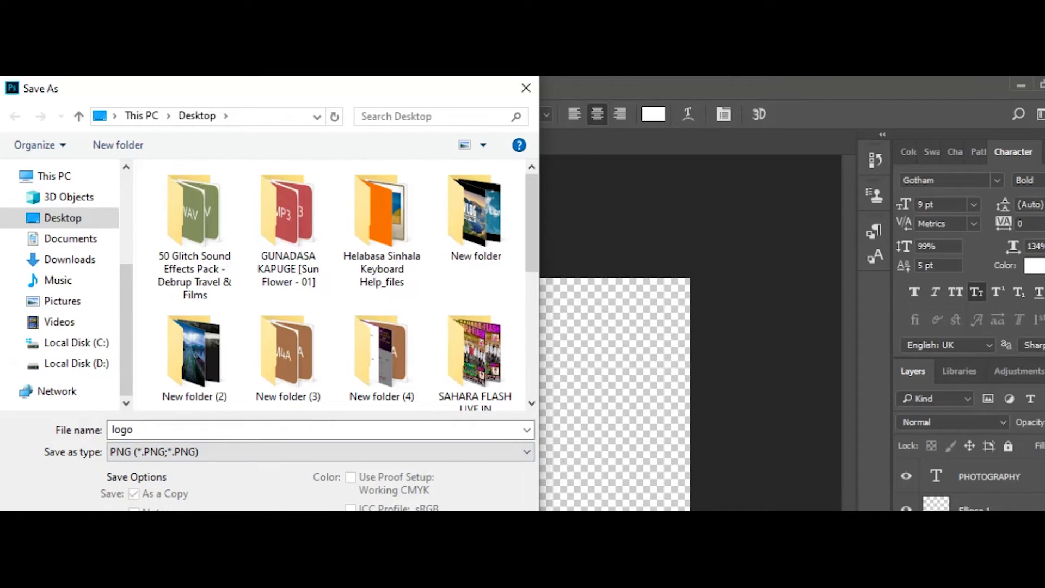
pyautogui.press('Return')
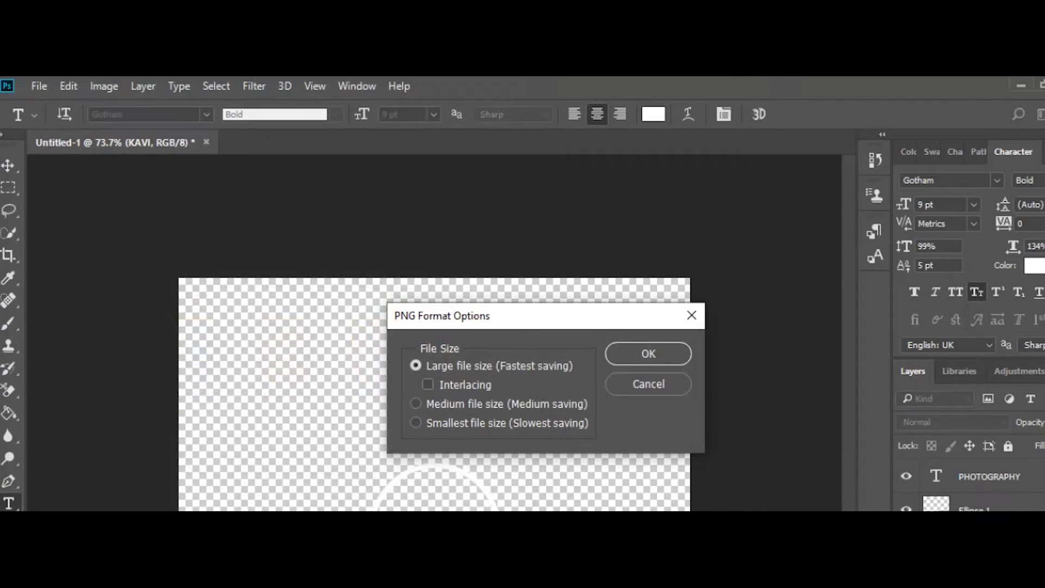
pyautogui.click(634, 361)
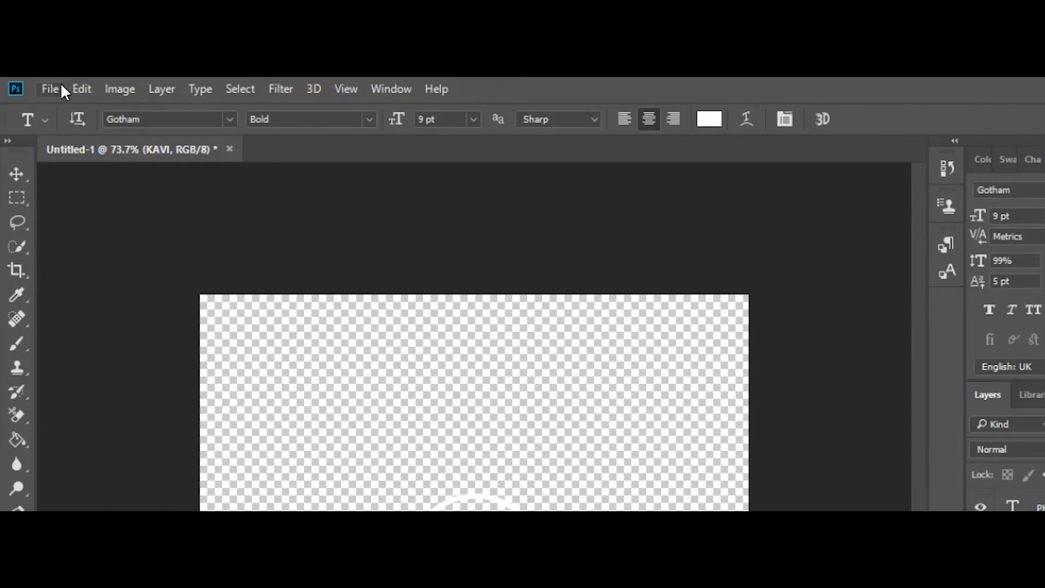
# Step: Open the photo beanie-blur-bonnet-2773570 from the Downloads folder
pyautogui.click(50, 89)
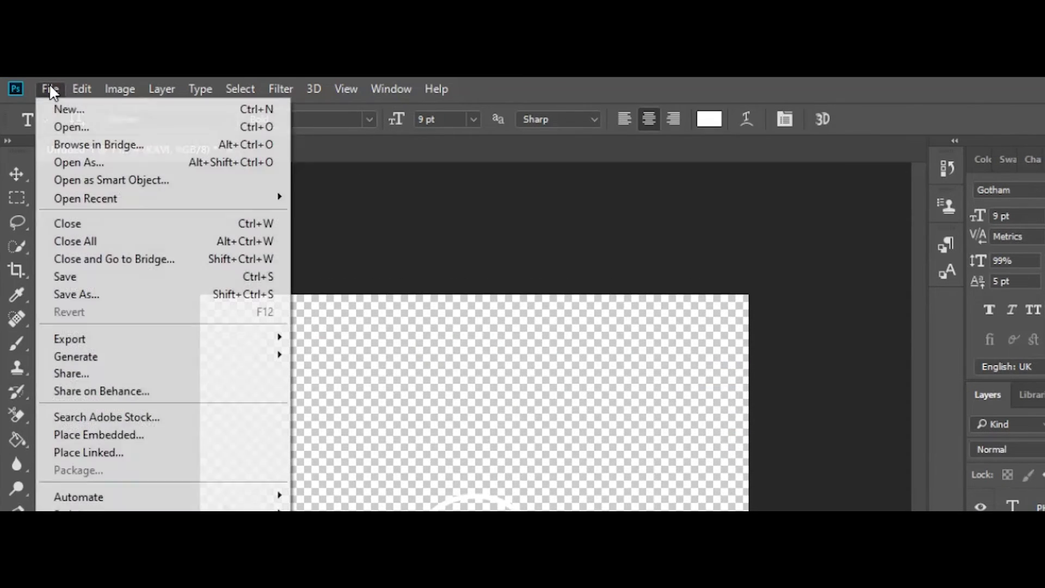
pyautogui.click(91, 124)
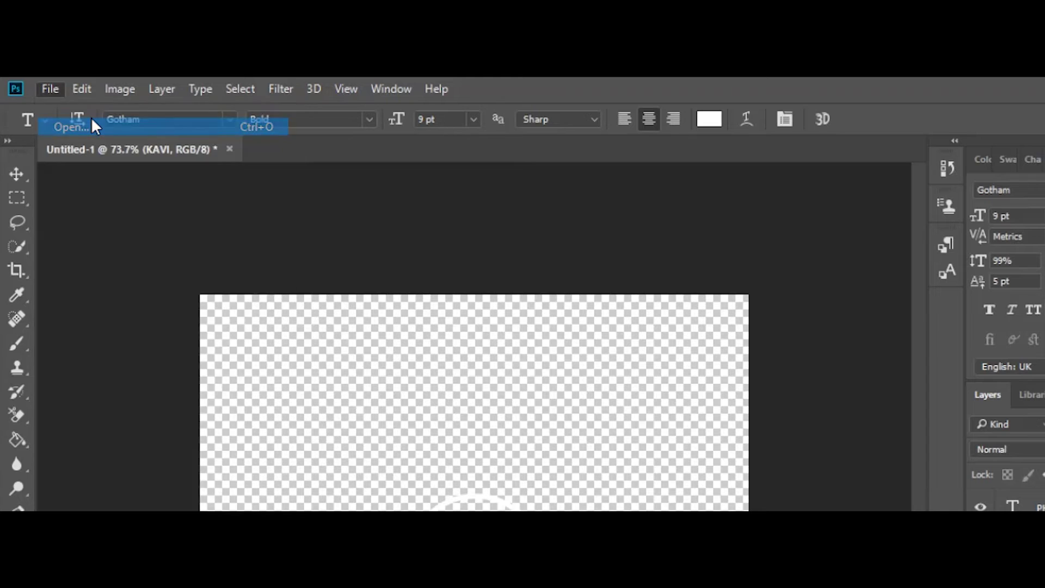
pyautogui.scroll(-5, 254, 315)
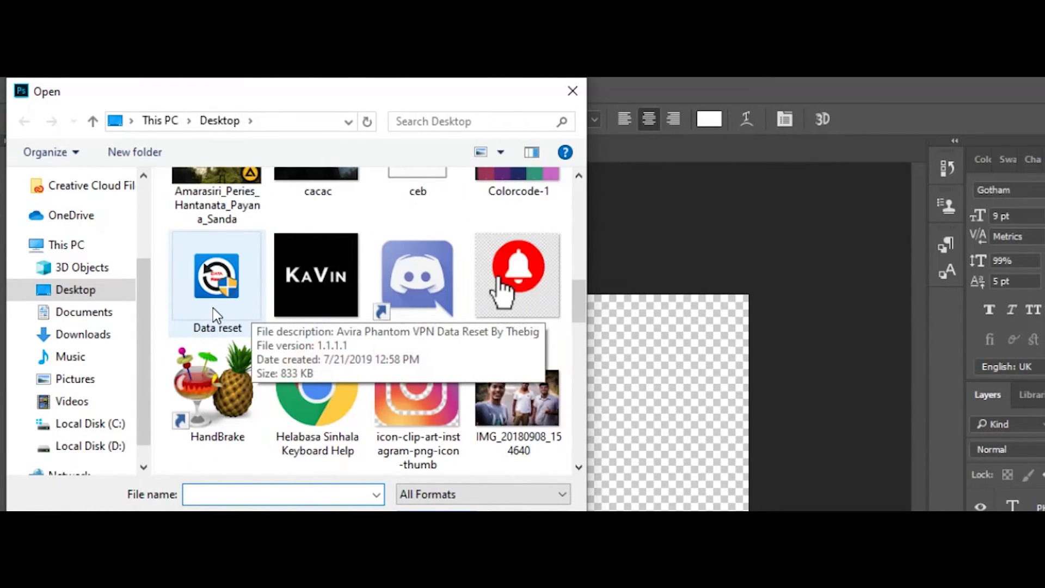
pyautogui.scroll(-3, 215, 311)
pyautogui.click(83, 334)
pyautogui.scroll(-5, 338, 351)
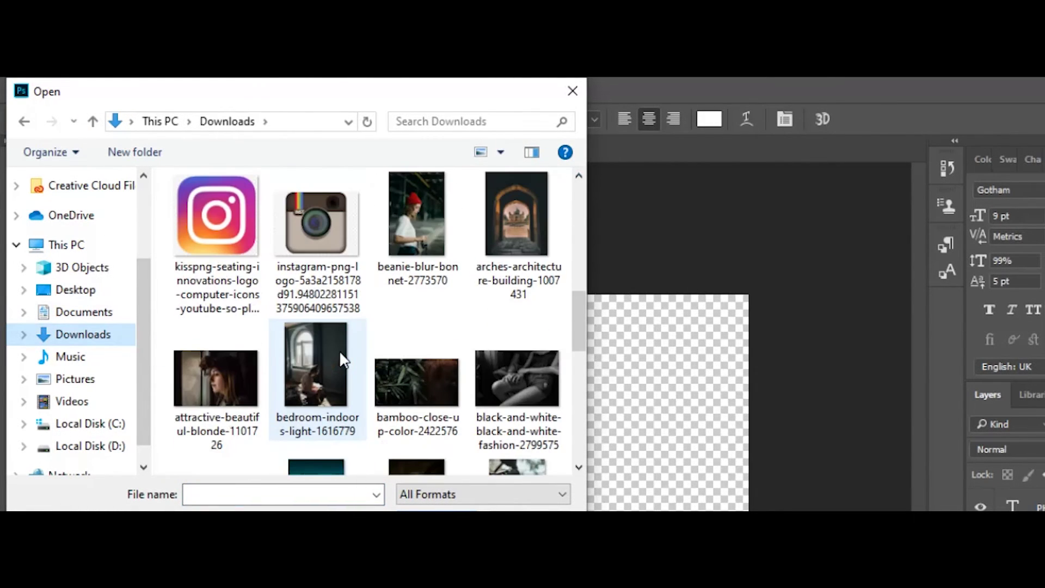
pyautogui.click(408, 245)
pyautogui.press('Return')
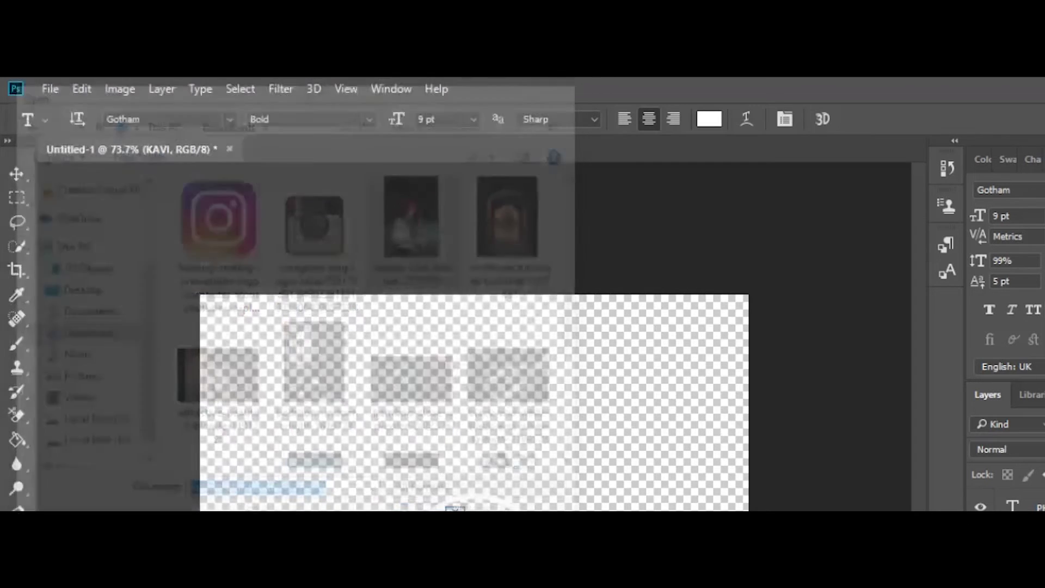
# Step: Search the Desktop for png files and open the saved logo image
pyautogui.click(48, 89)
pyautogui.click(60, 126)
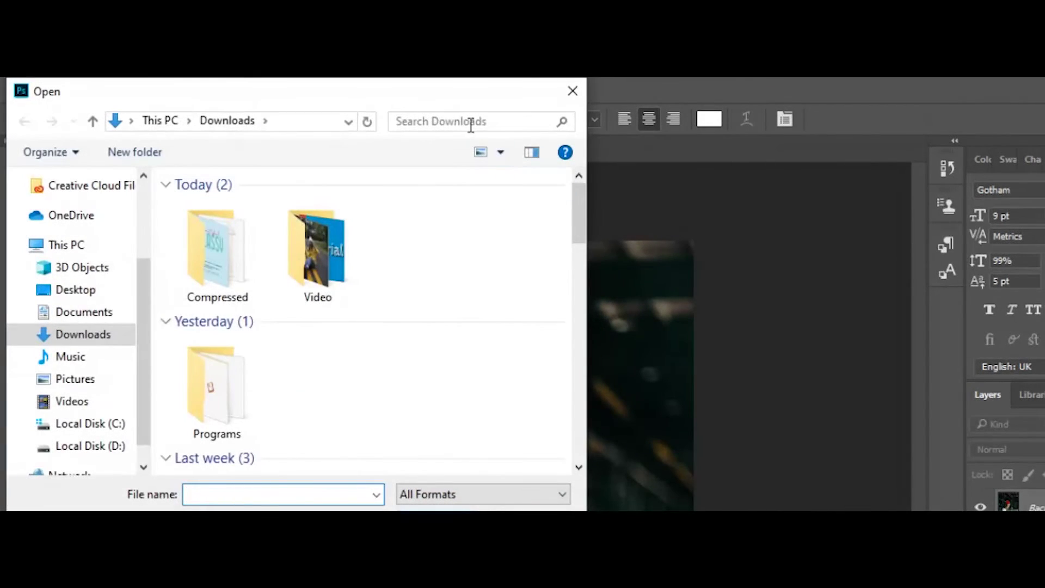
pyautogui.click(471, 121)
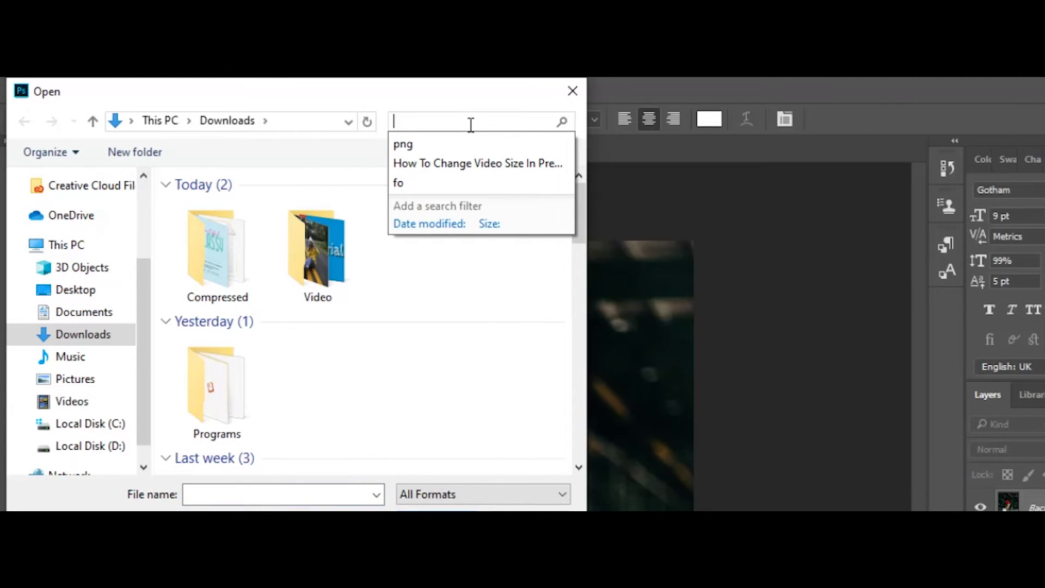
pyautogui.click(65, 289)
pyautogui.click(455, 122)
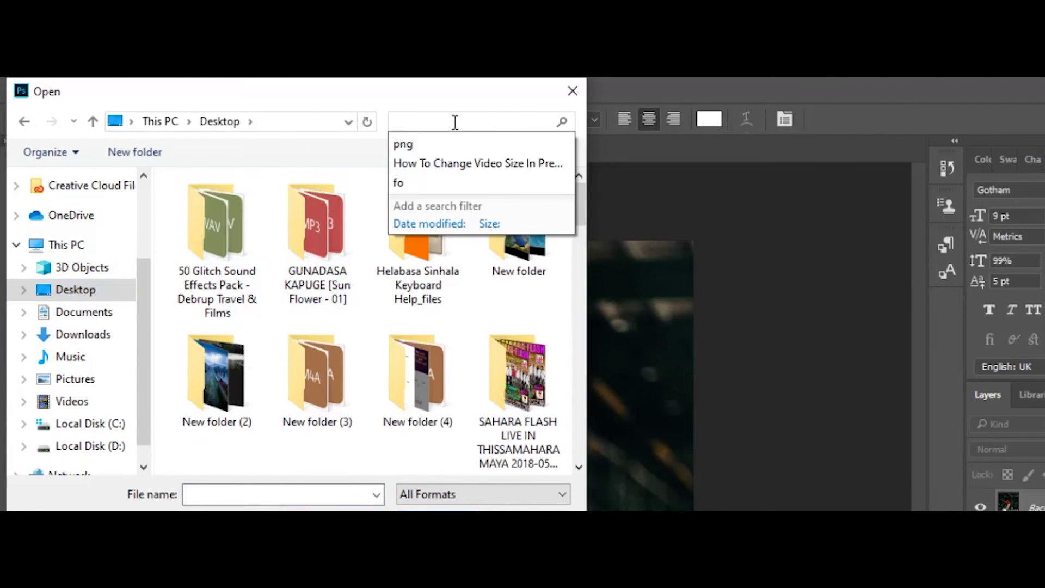
pyautogui.write('p')
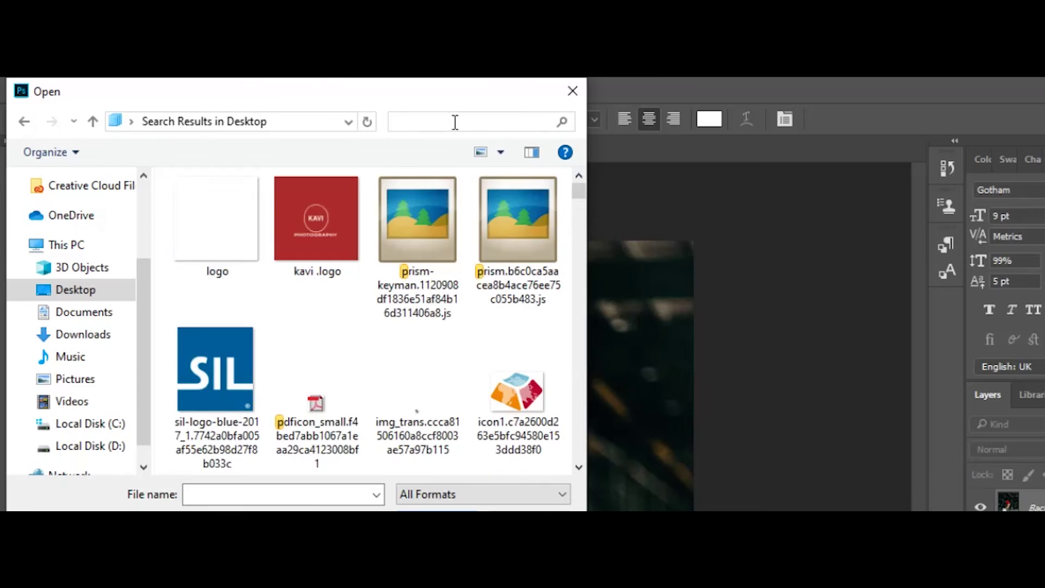
pyautogui.press('BackSpace')
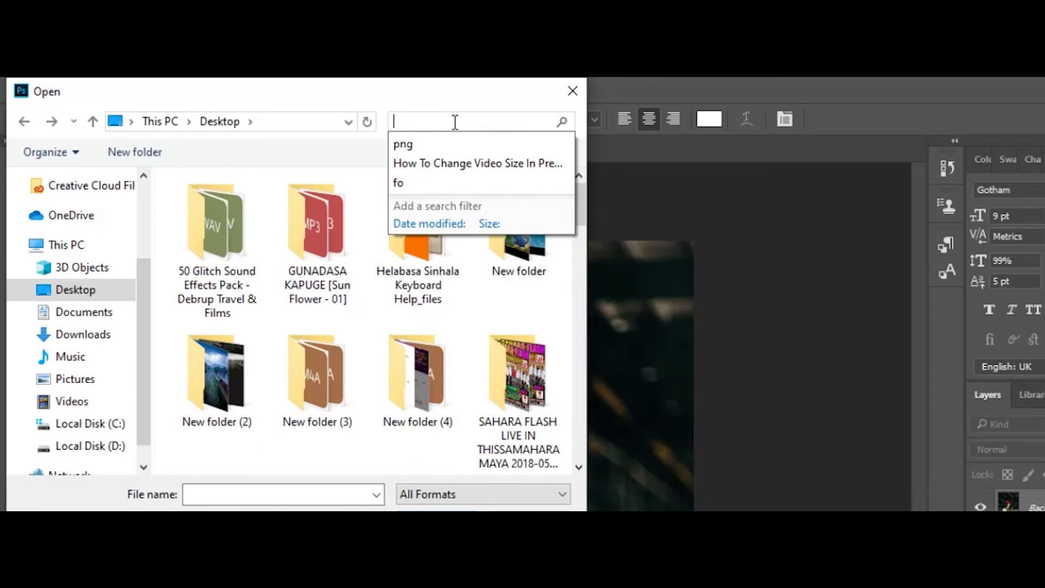
pyautogui.write('png')
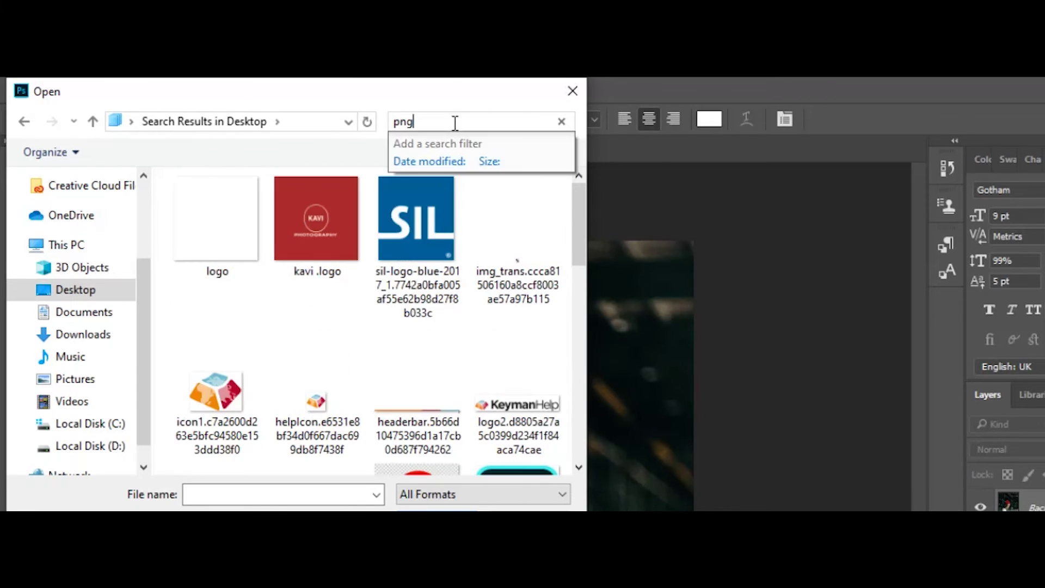
pyautogui.click(174, 263)
pyautogui.press('Return')
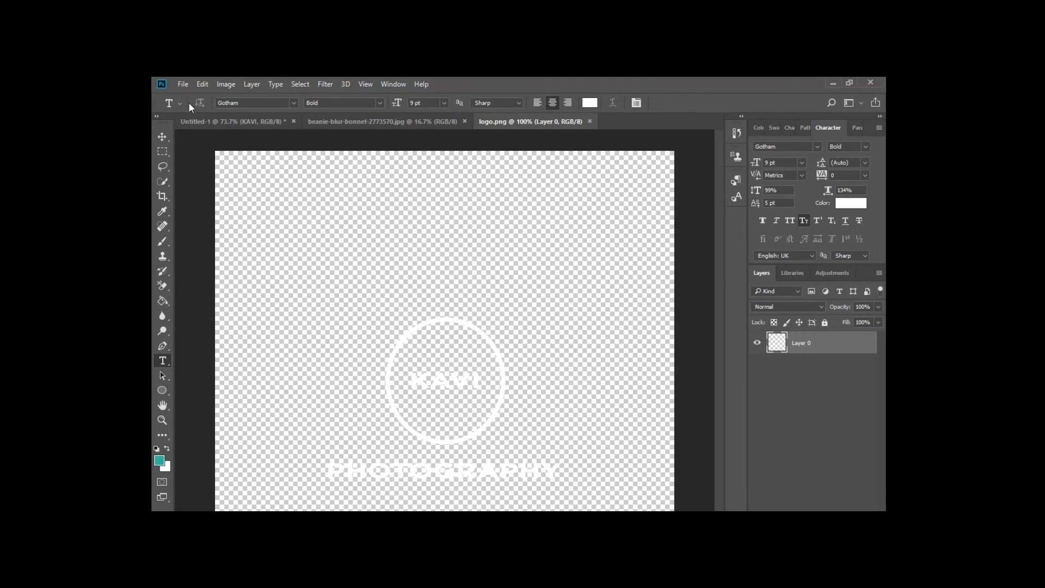
# Step: Copy the logo layer into the beanie-blur-bonnet-2773570.jpg photo and move it near the photo's lower-right corner
pyautogui.click(162, 136)
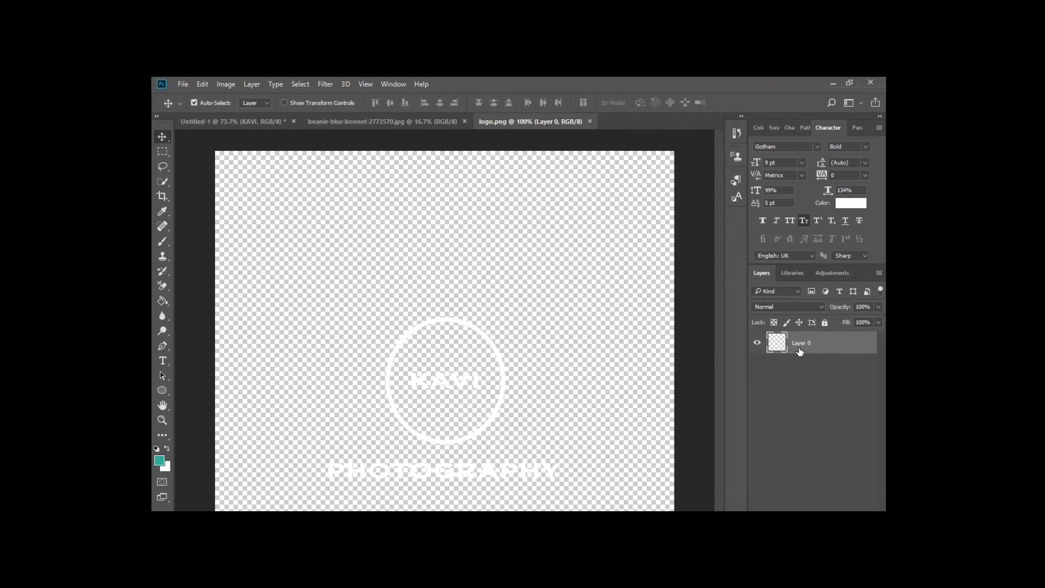
pyautogui.moveTo(800, 350); pyautogui.dragTo(465, 410)
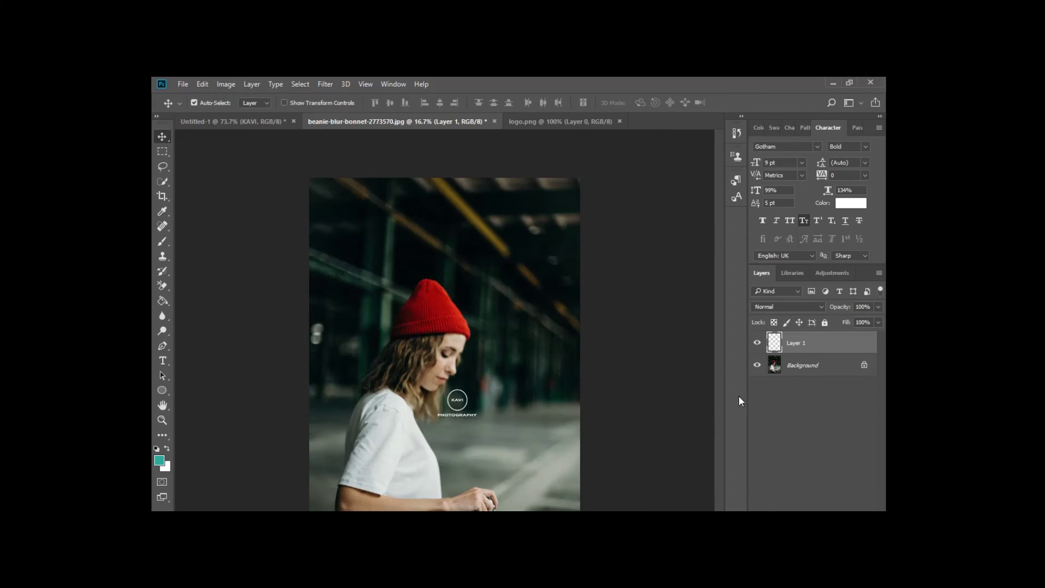
pyautogui.moveTo(457, 401); pyautogui.dragTo(517, 513)
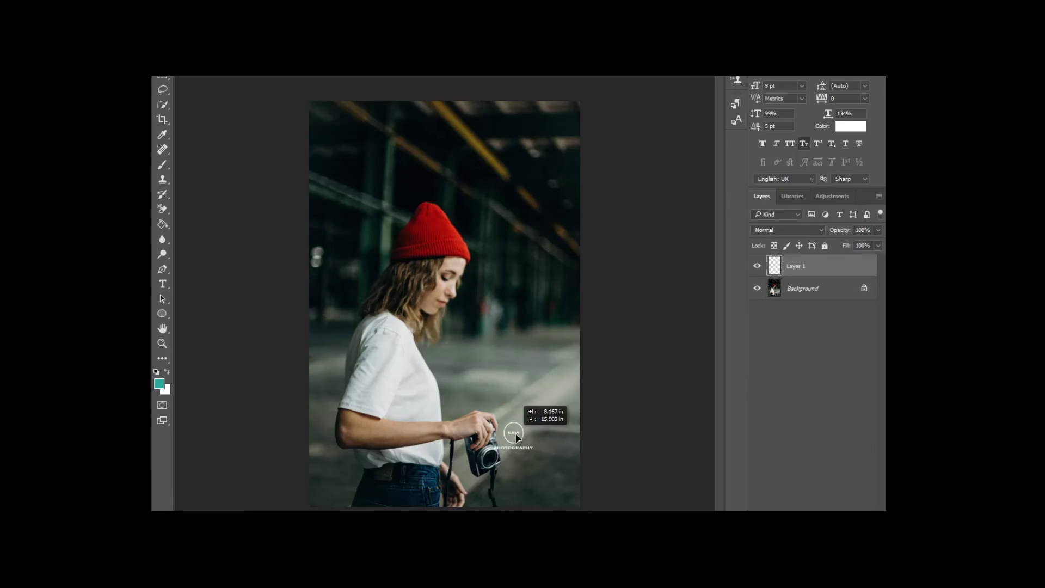
pyautogui.moveTo(517, 438); pyautogui.dragTo(548, 475)
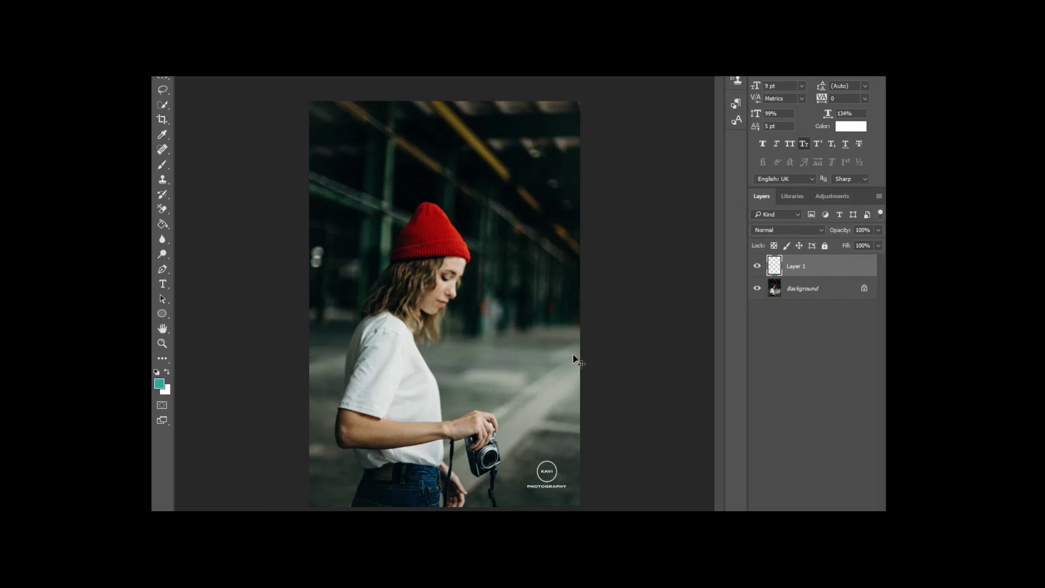
# Step: Enlarge the logo on the photo with Free Transform, extending it up and to the left from its lower-right corner
pyautogui.hotkey('ctrl', 't')
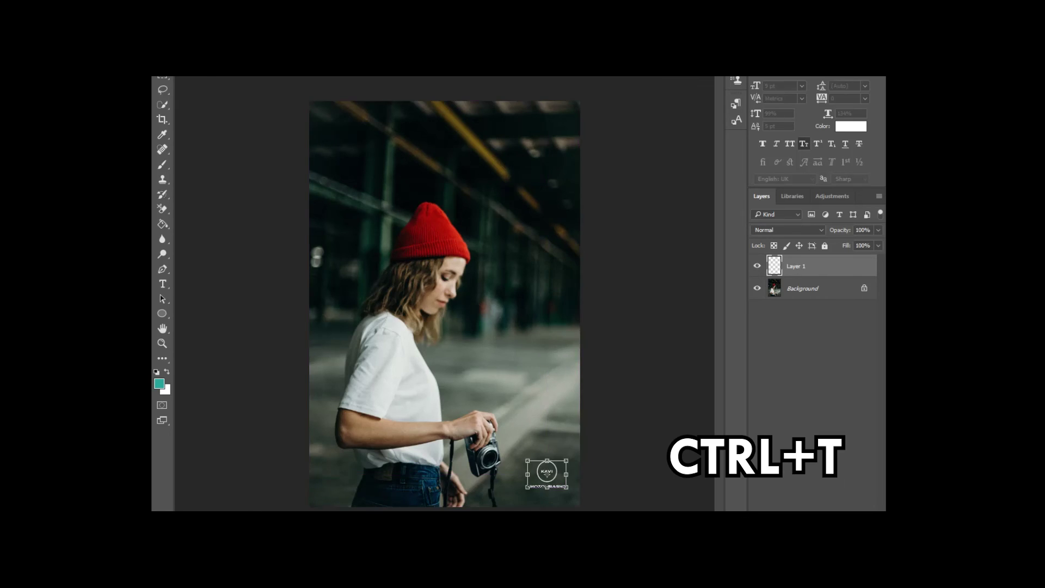
pyautogui.moveTo(521, 456); pyautogui.dragTo(513, 442)
pyautogui.press('Return')
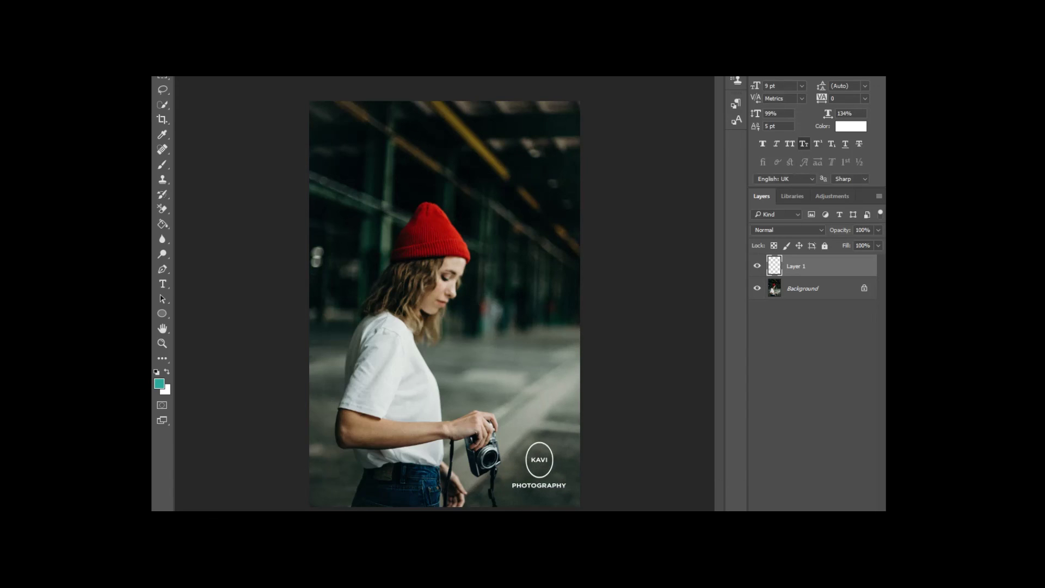